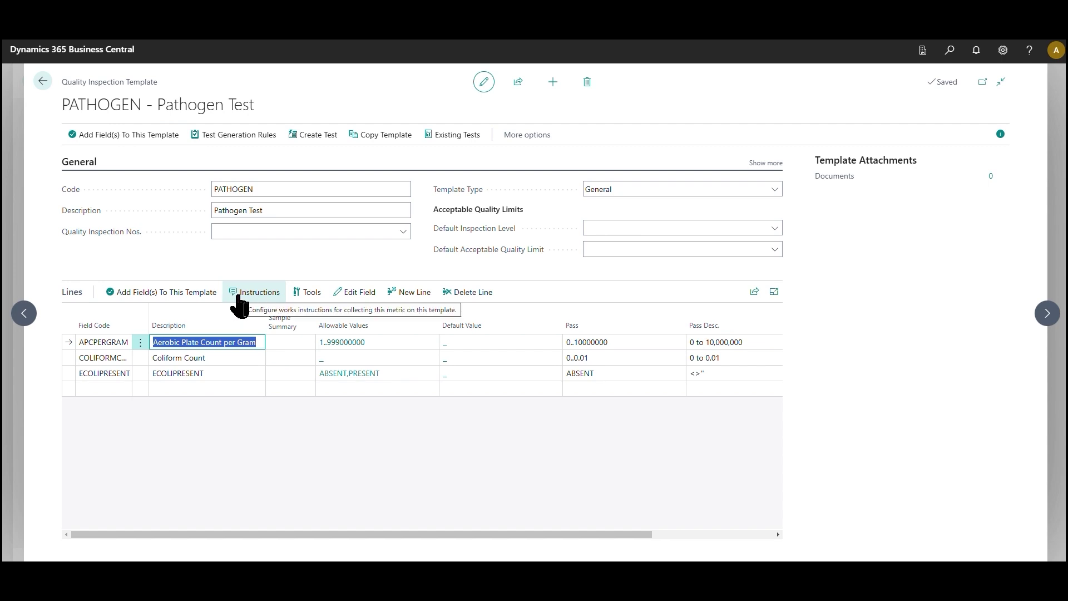
Step: Add the instruction note "Work area, level table with ample surface." to the Aerobic Plate Count per Gram line of the PATHOGEN template
key(Down)
key(Down)
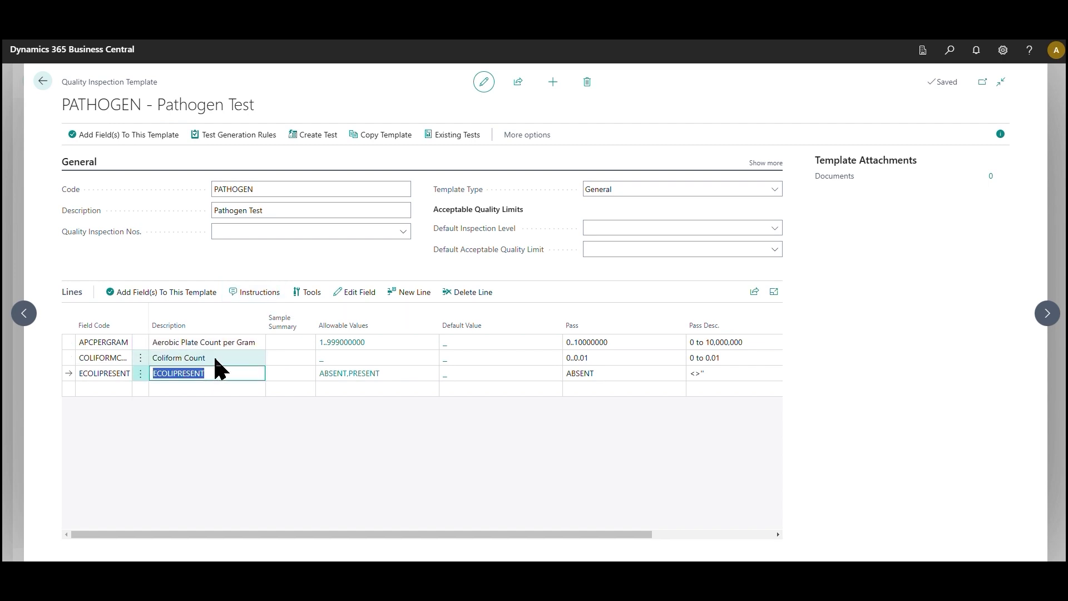
key(Up)
key(Up)
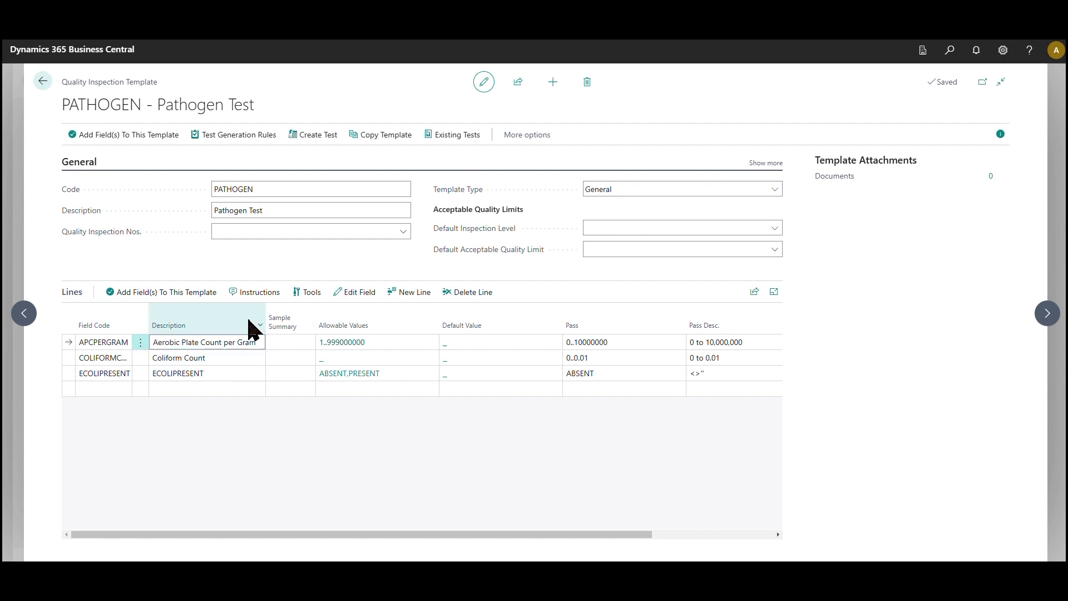
click(266, 292)
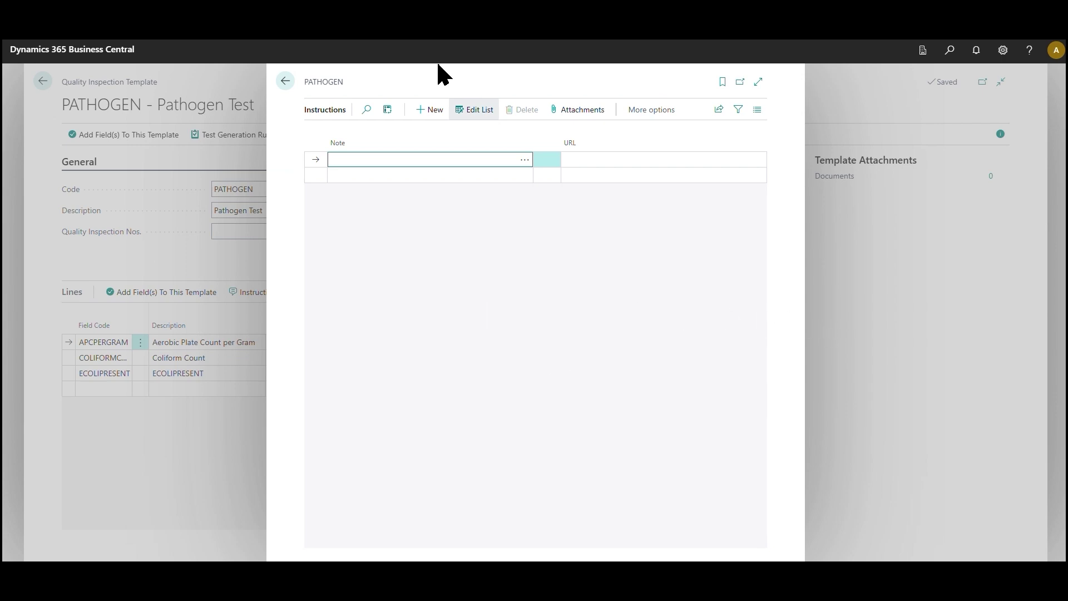
text(Work area, level table with ample surface.)
key(Down)
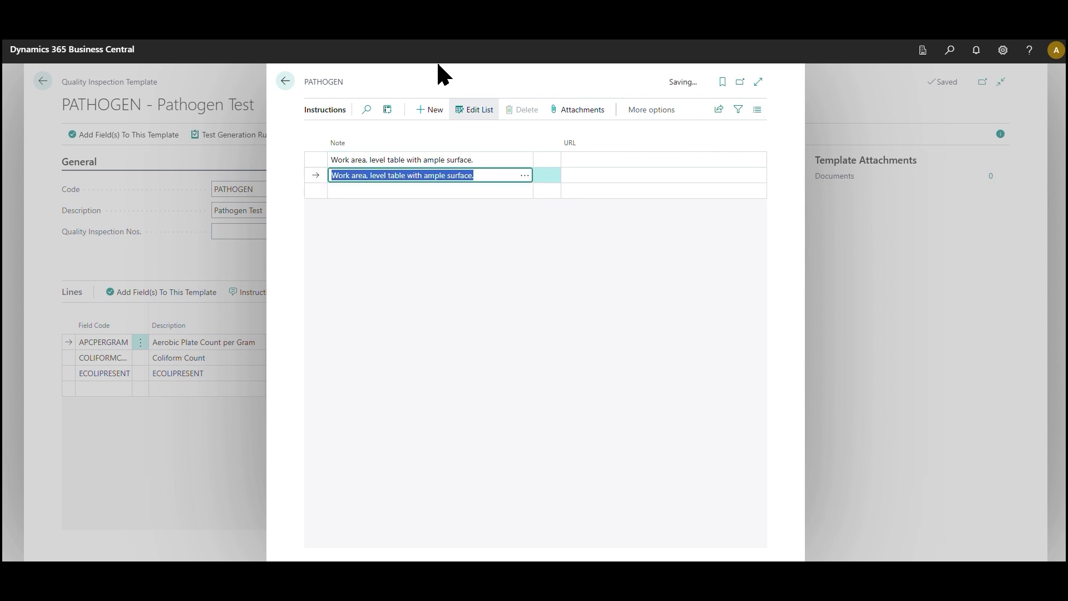
Step: Add the notes "Storage space free of dust" and "Petri dishes, glass or plastic" to the instructions and return to the template
text(Storage spac)
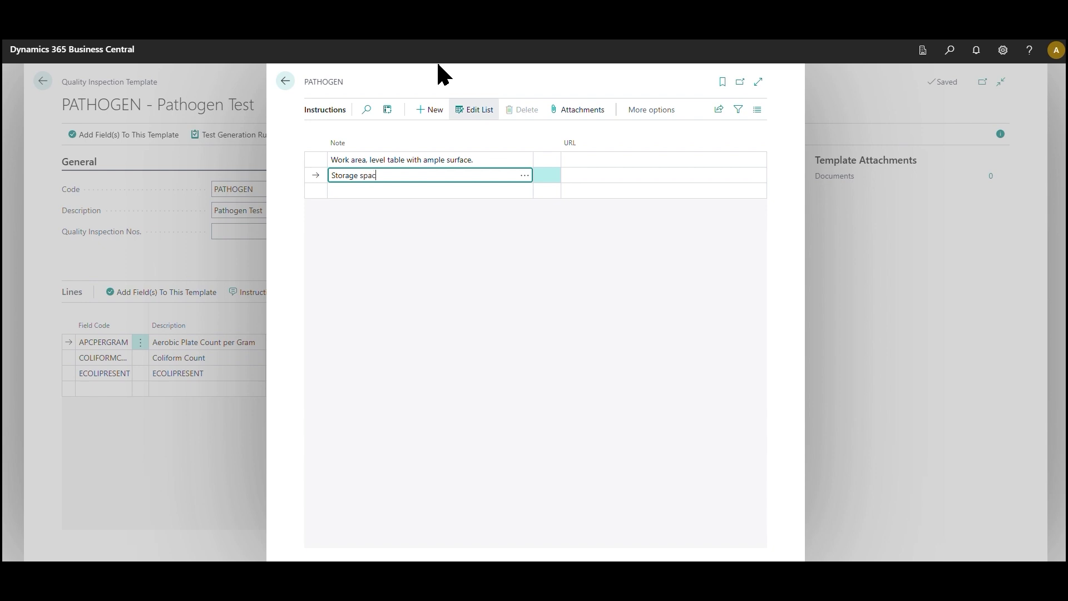
text(e free of dust)
key(Return)
text(Petri)
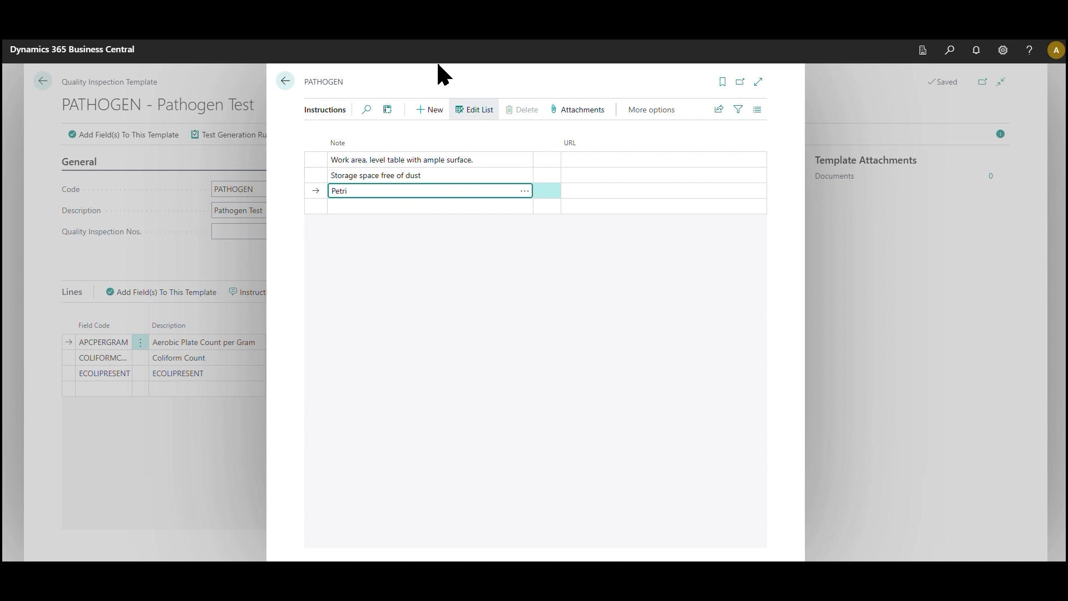
text( dishes, glass or plastic)
key(Up)
key(Up)
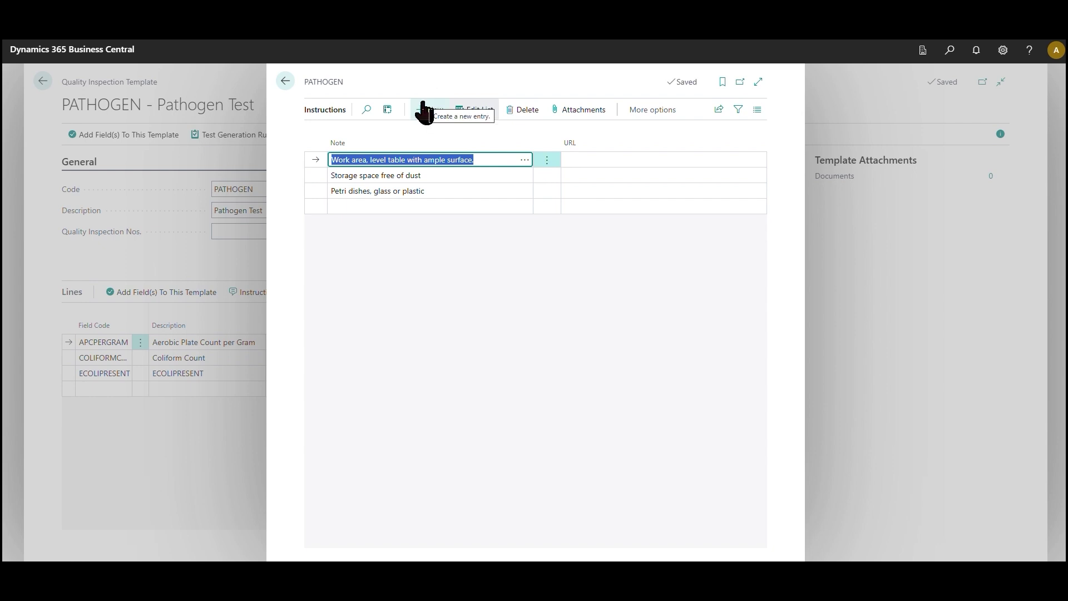
click(285, 82)
Step: Open the instructions of the Coliform Count line and enter the note "Most probable number (MPN) method"
click(222, 357)
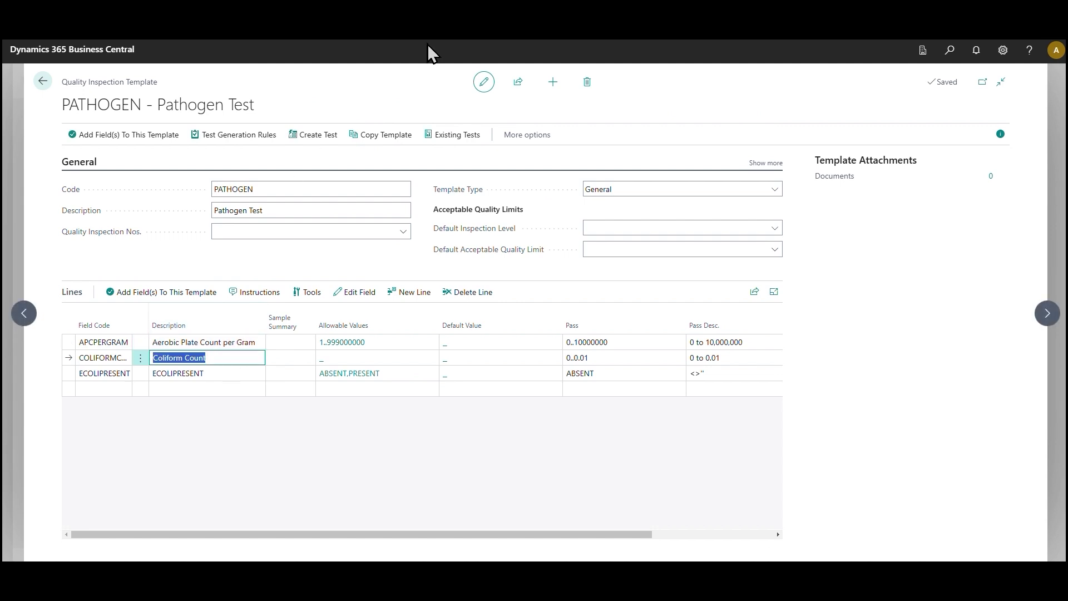
click(180, 342)
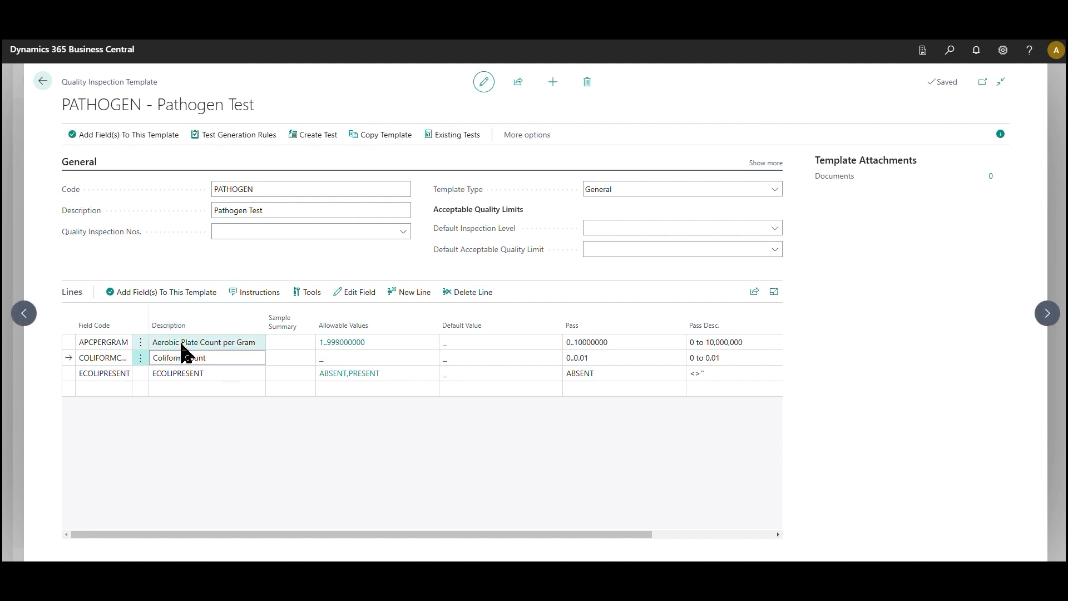
click(232, 359)
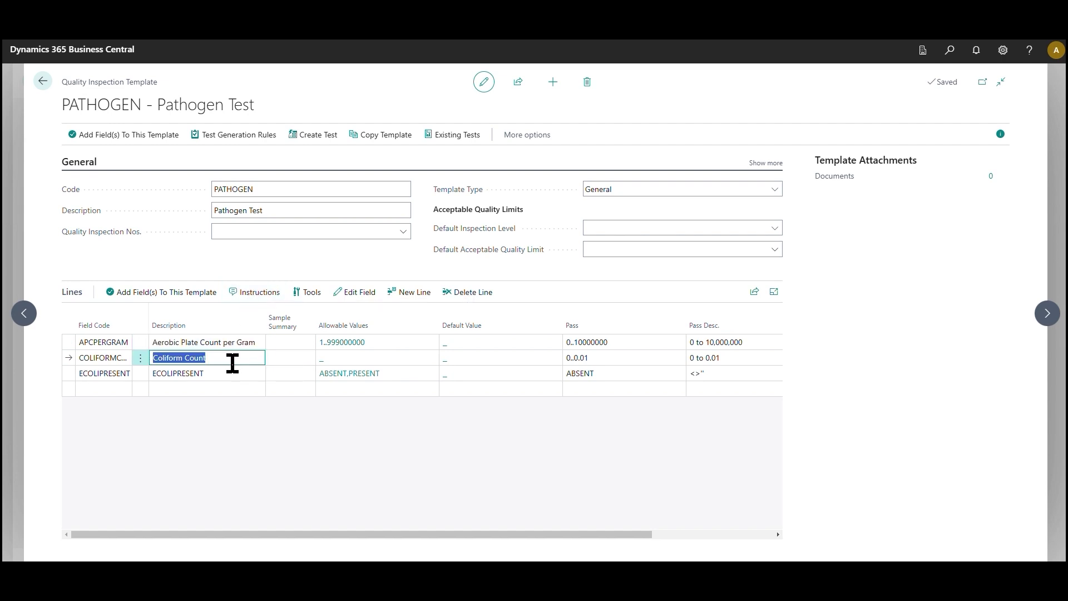
click(253, 293)
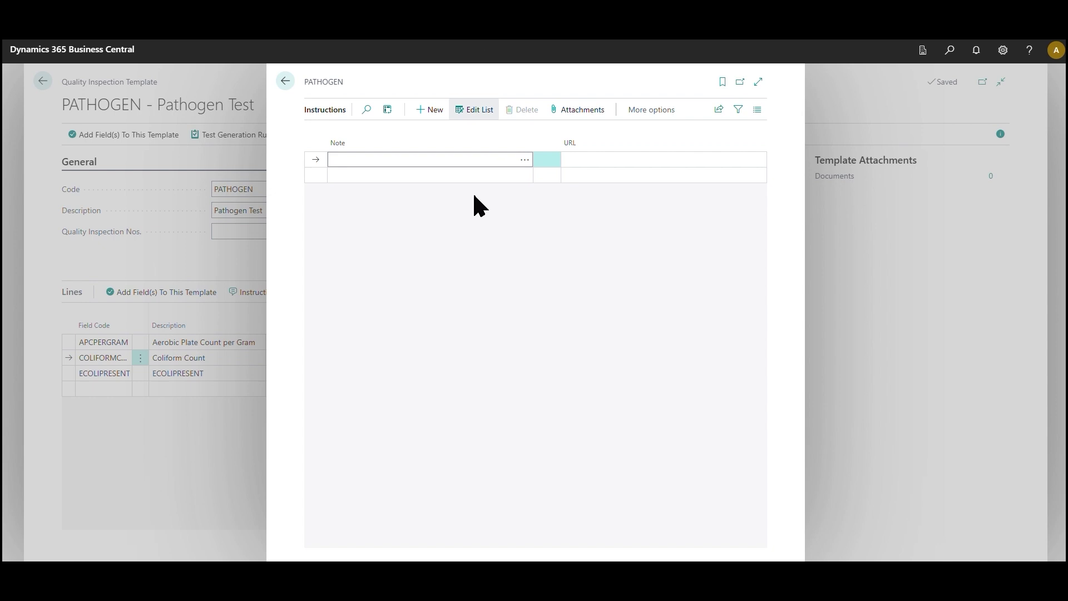
click(384, 159)
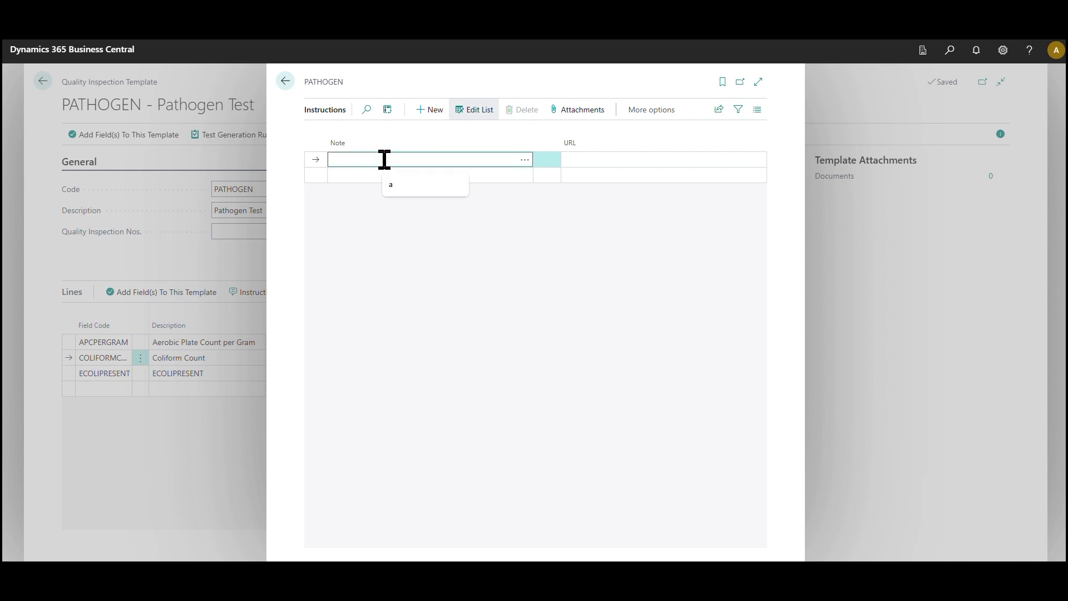
text(Most probable num)
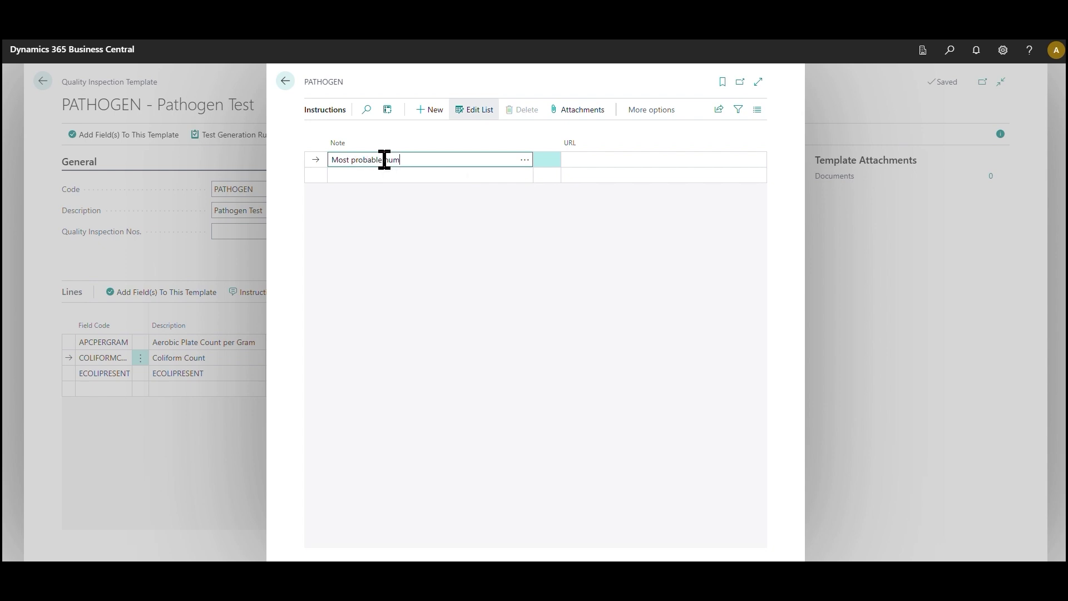
text(ber (MPN) method)
key(Tab)
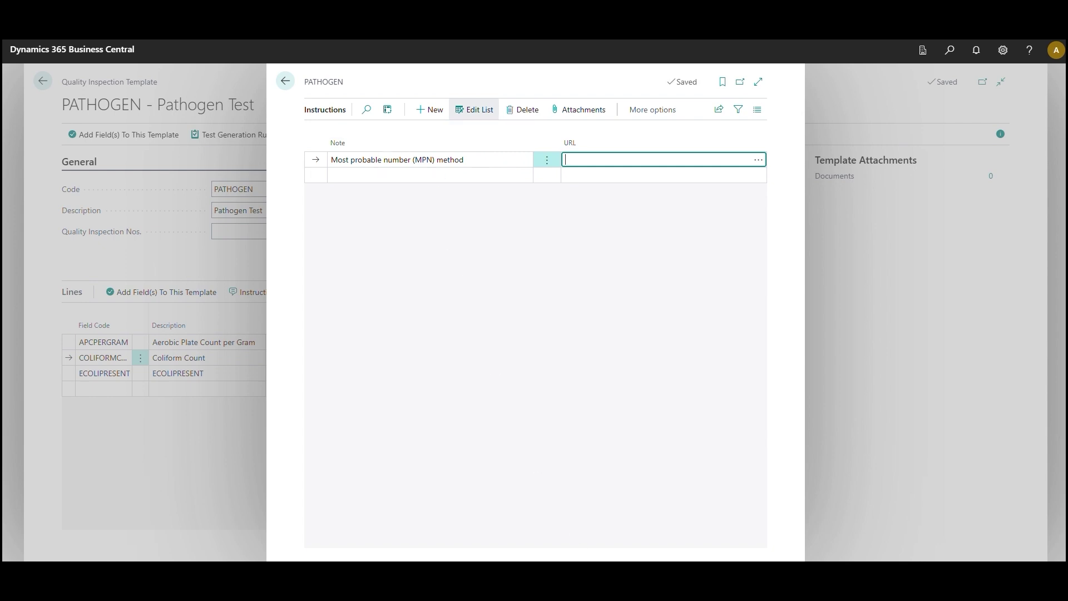
click(613, 162)
key(ctrl+v)
key(Return)
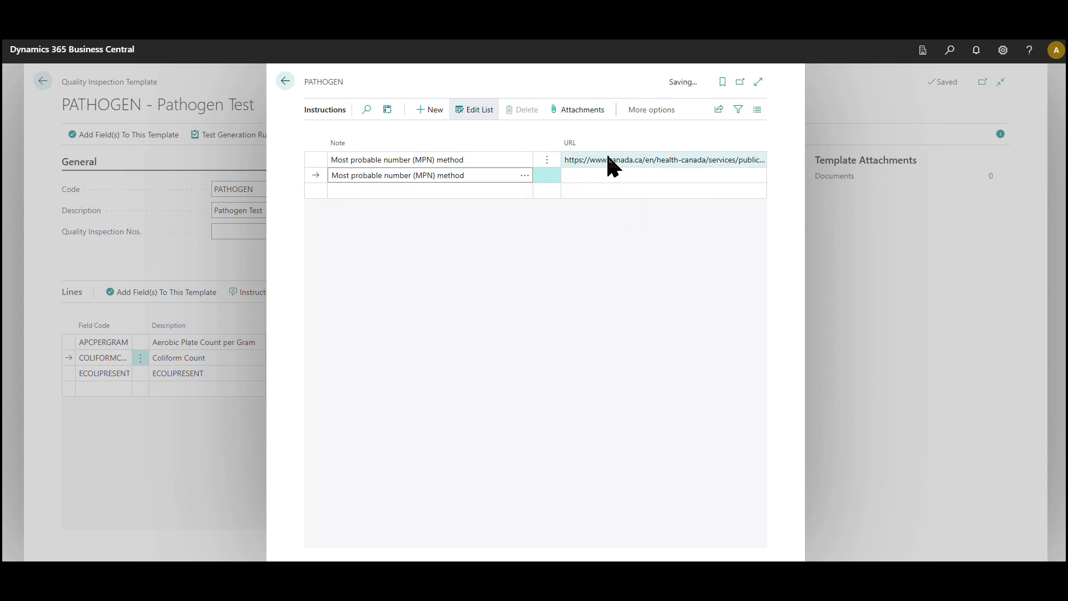
click(619, 160)
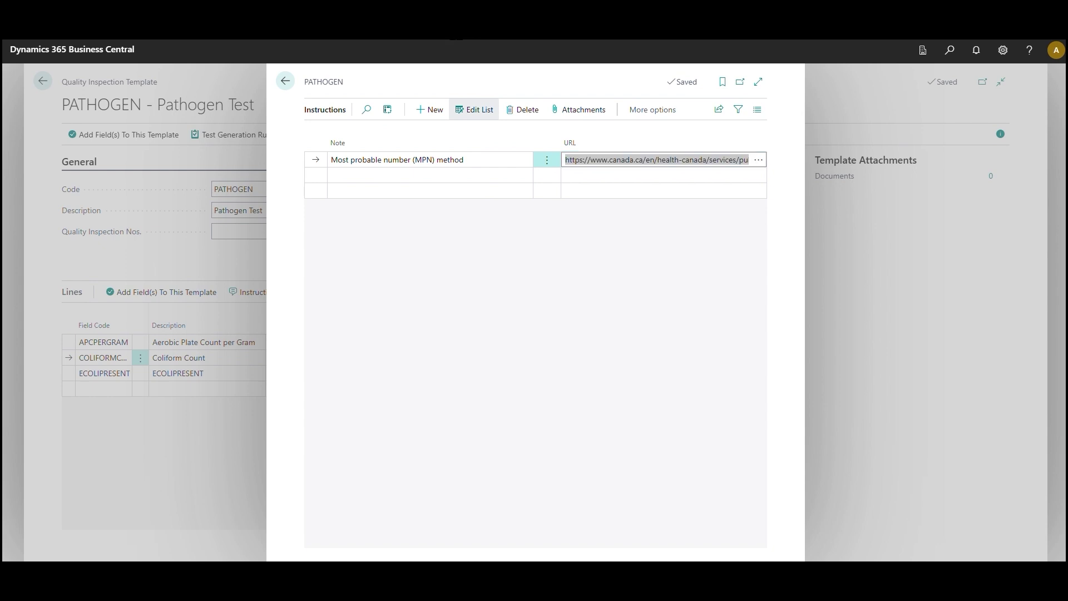
Step: Add a second Coliform Count instruction note reading "Using tubes to calculate perment lactose."
click(374, 176)
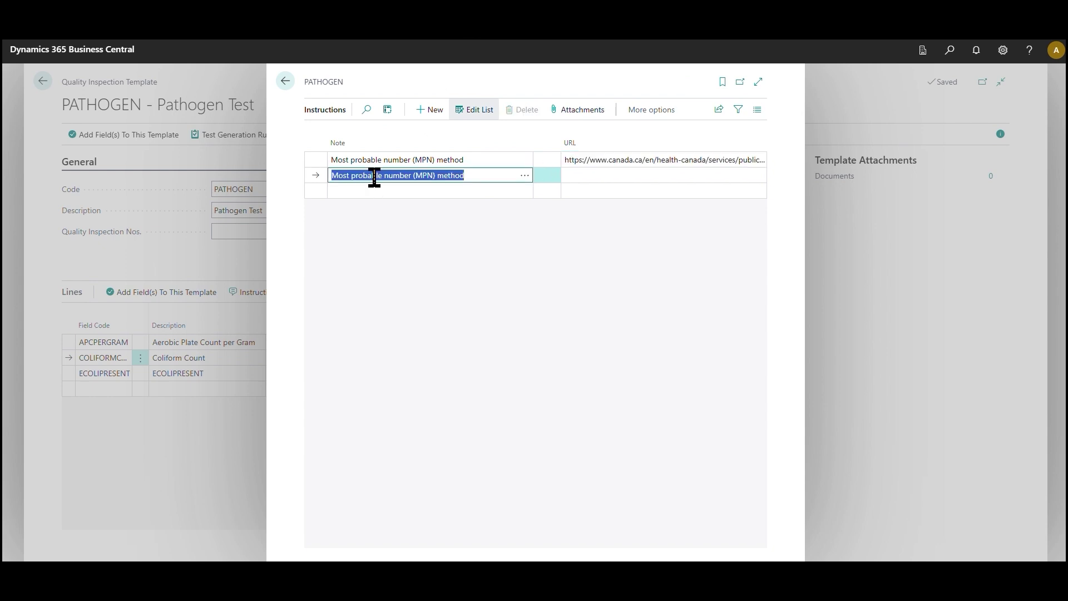
text(Using tu)
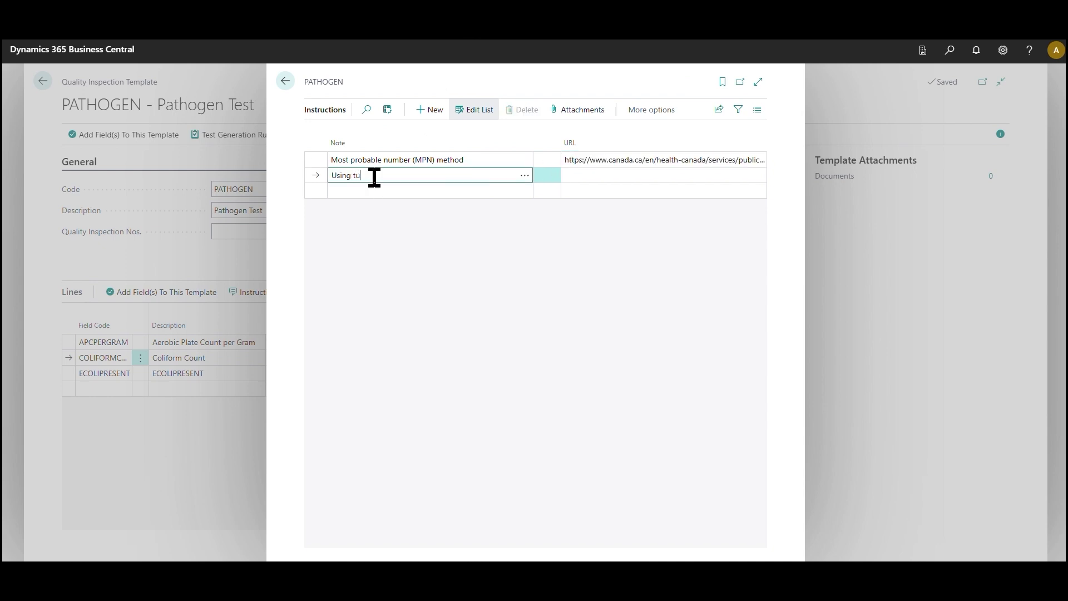
text(bes to calculate )
text(lac)
text(perment lactrose)
key(BackSpace)
key(BackSpace)
key(BackSpace)
key(BackSpace)
text(tose.)
key(Up)
key(Down)
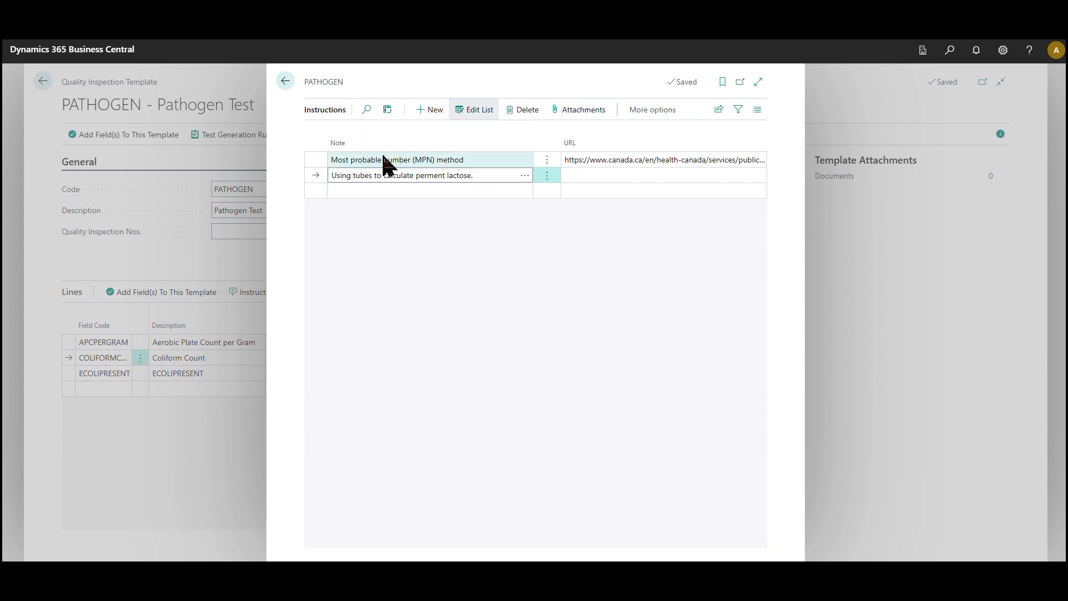
Step: Correct the second note to "Using tubes to calculate ferment lactose." and return to the template
click(383, 158)
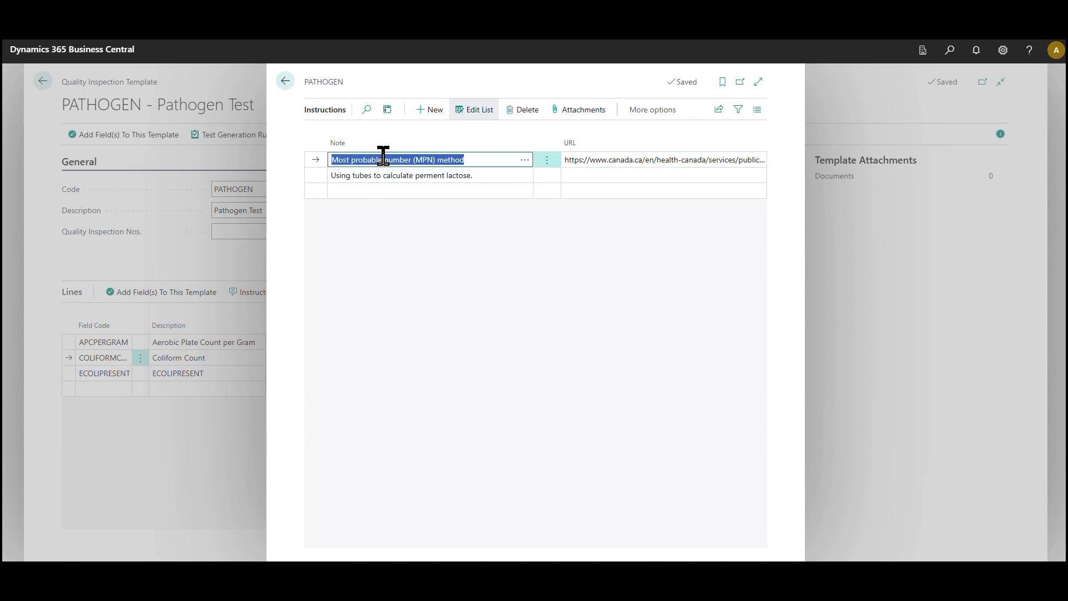
click(683, 158)
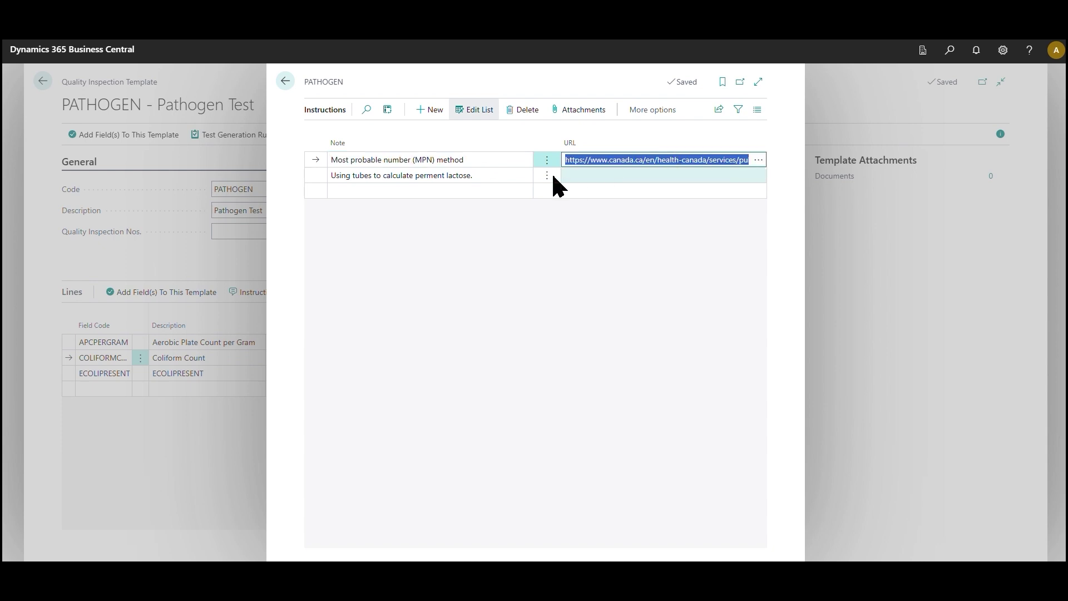
click(432, 174)
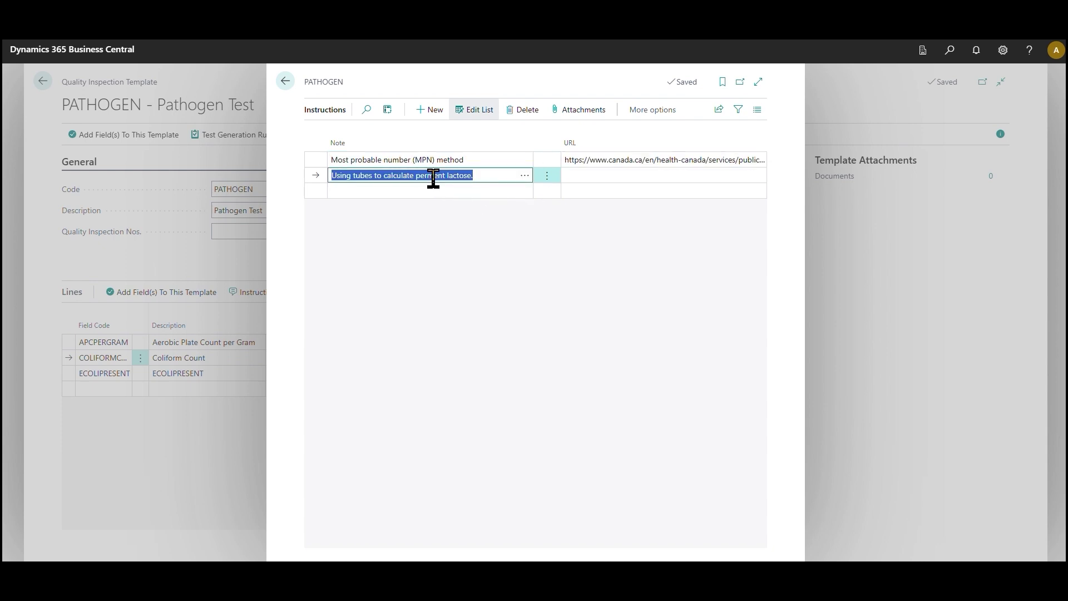
click(437, 175)
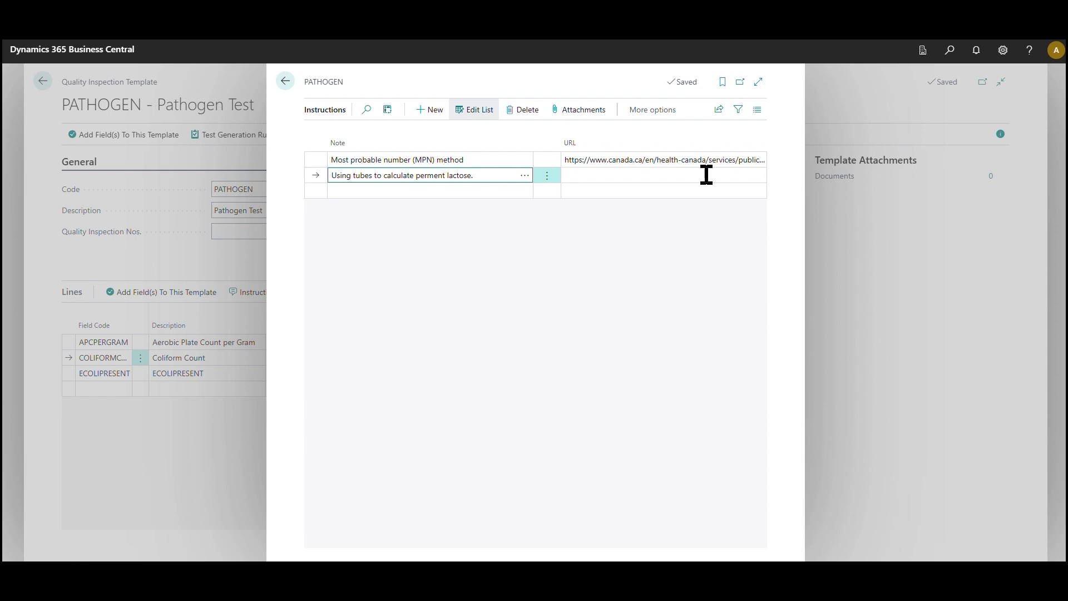
key(Delete)
text(f)
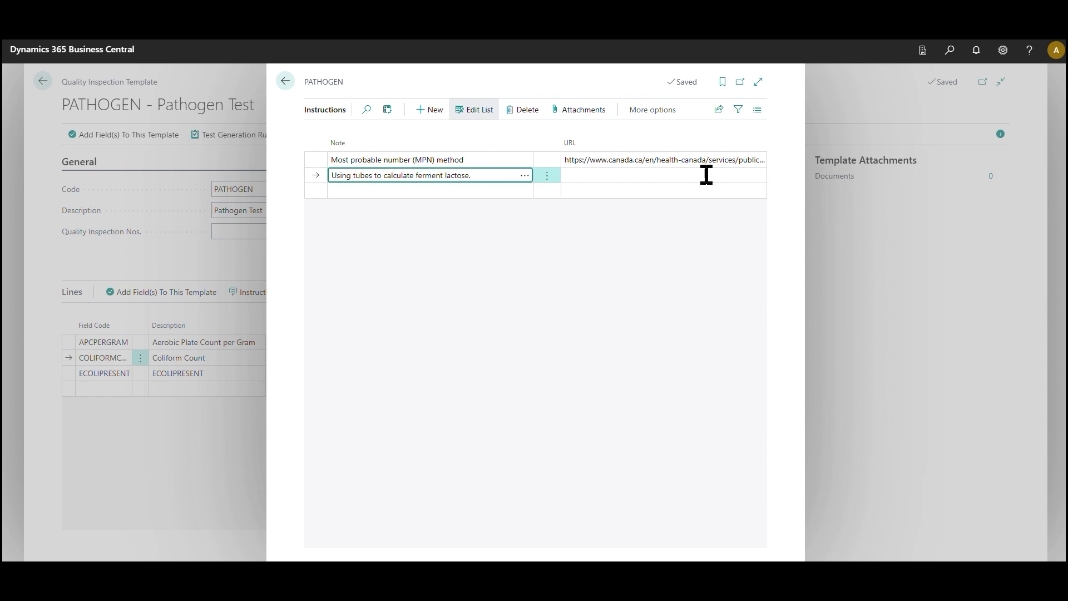
click(473, 167)
click(465, 174)
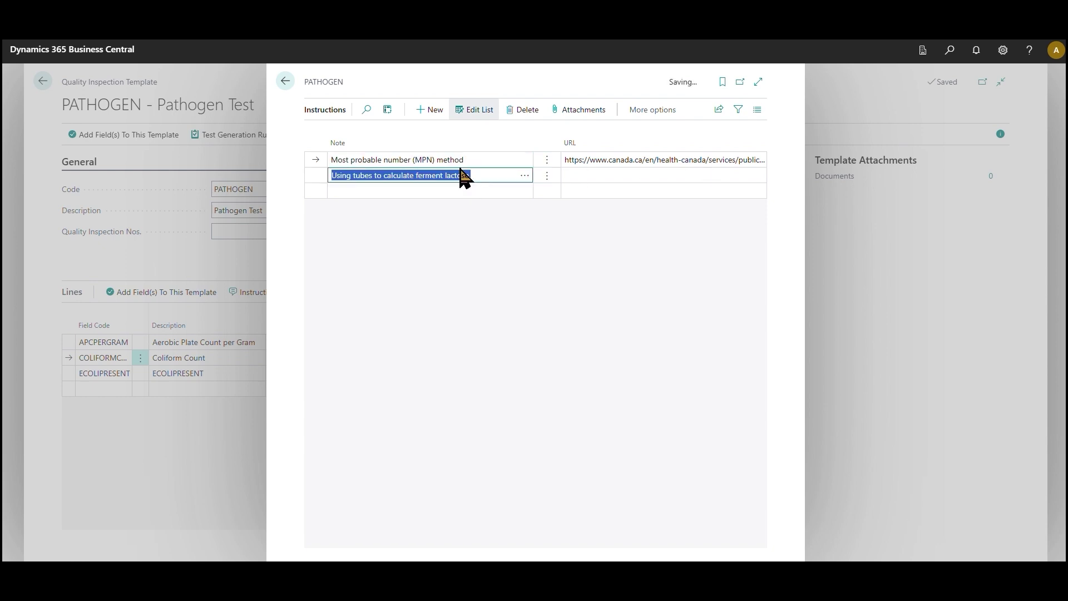
click(283, 82)
Step: Review the instruction notes stored for the Aerobic Plate Count per Gram line, then close them
click(191, 344)
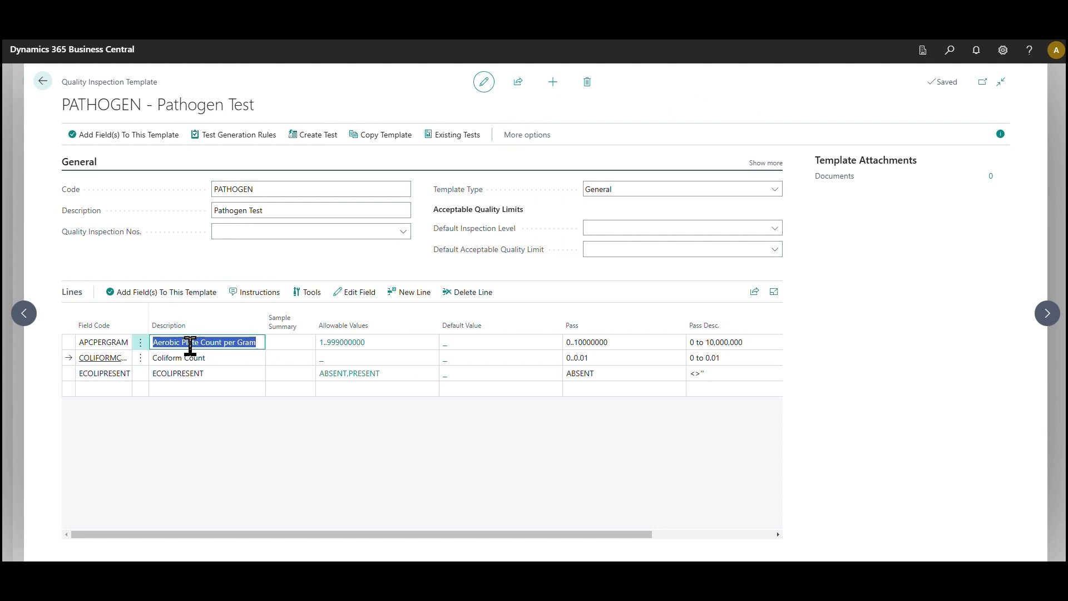
click(255, 295)
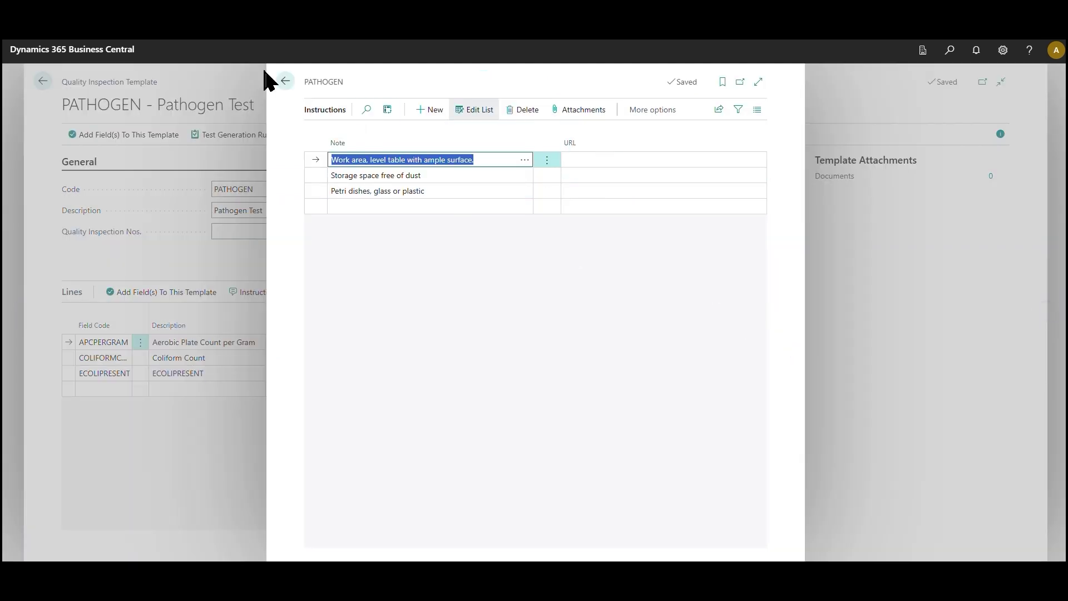
click(285, 81)
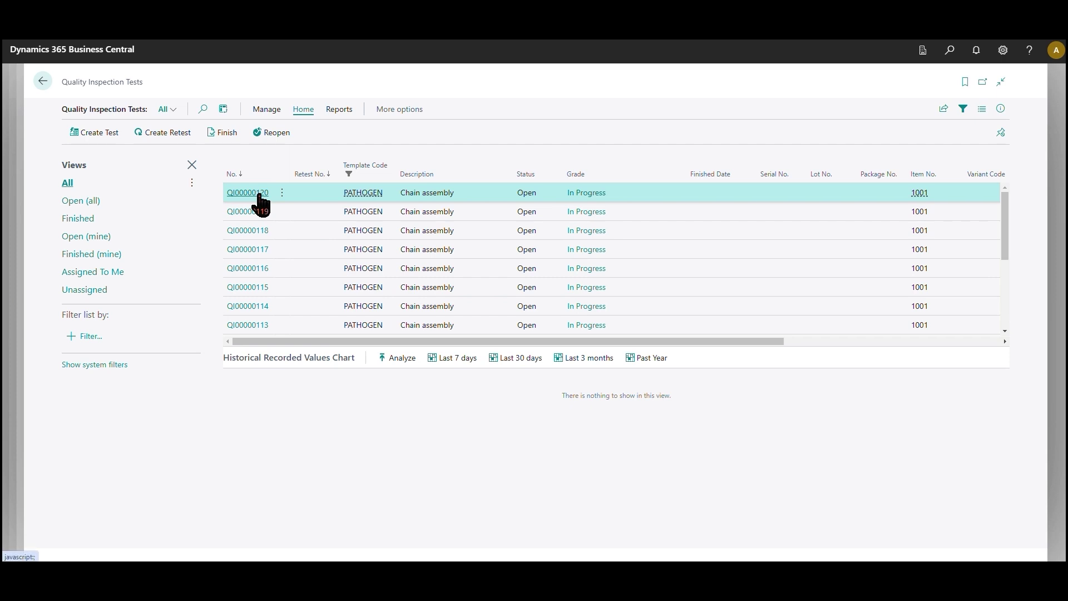
Step: Open the first PATHOGEN inspection test in the list and read each instruction note of its Aerobic Plate Count per Gram line
click(248, 193)
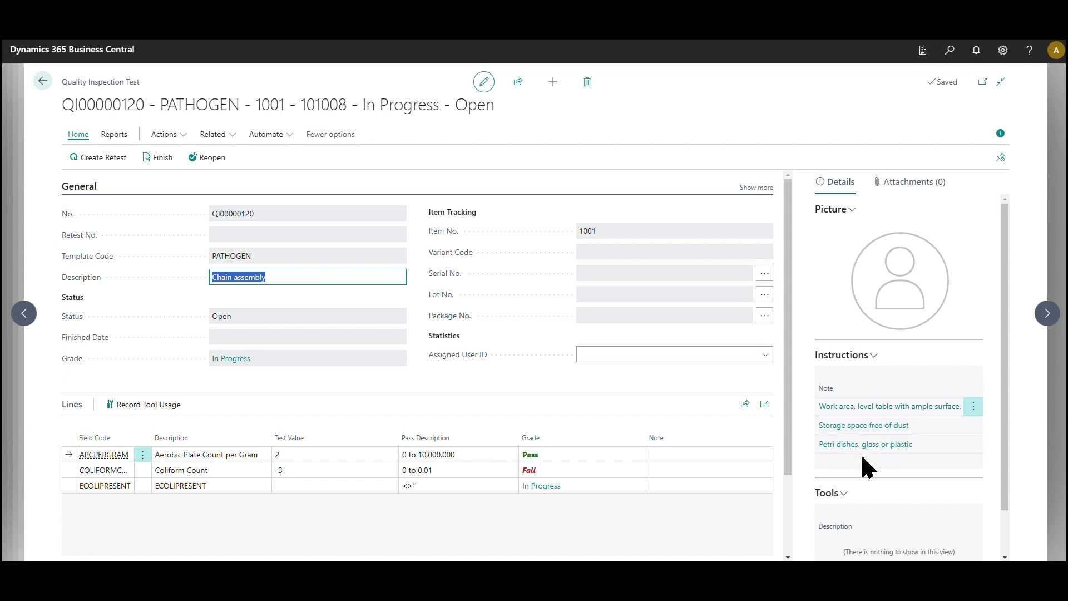
scroll(891, 445, down, 1)
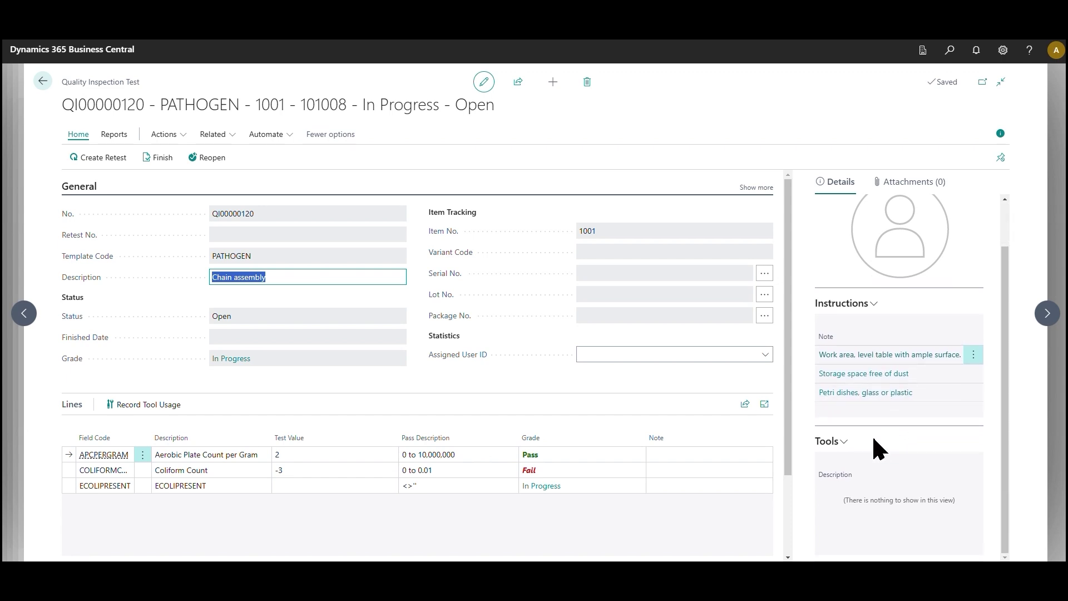
click(855, 356)
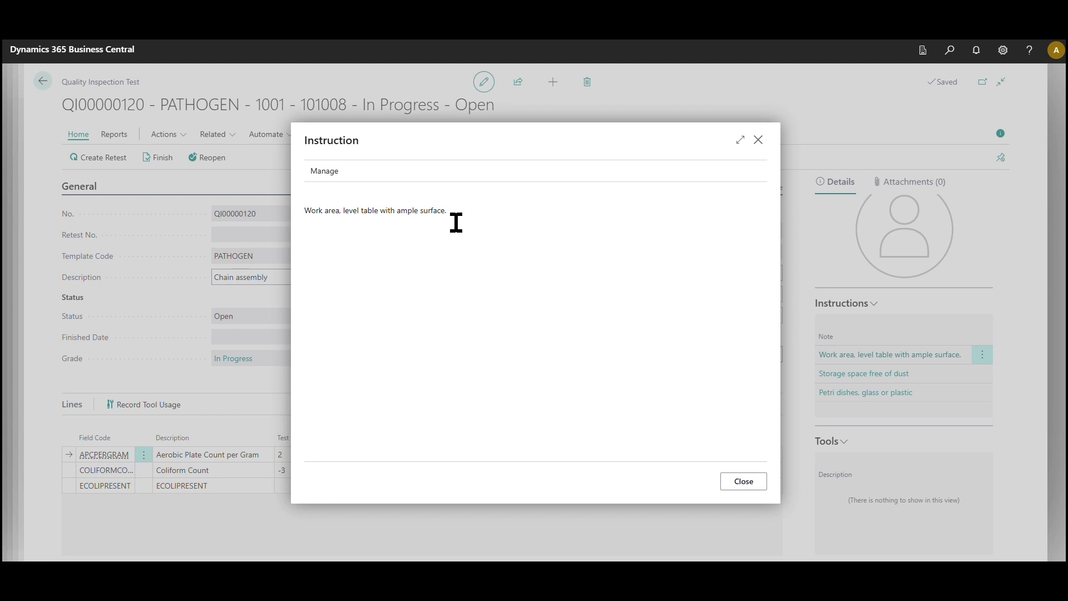
drag(453, 220, 307, 217)
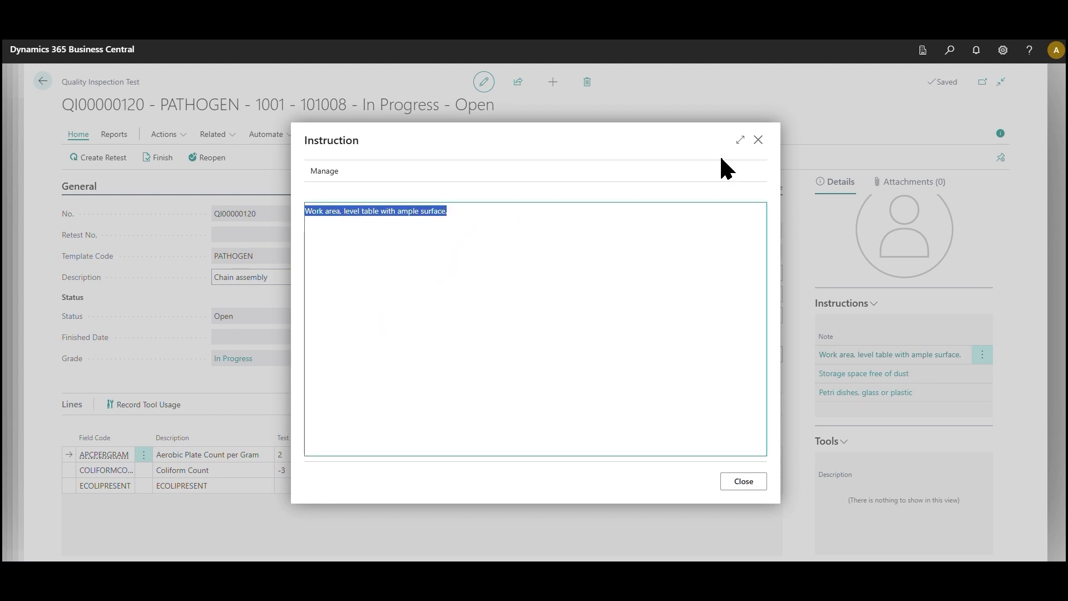
click(759, 140)
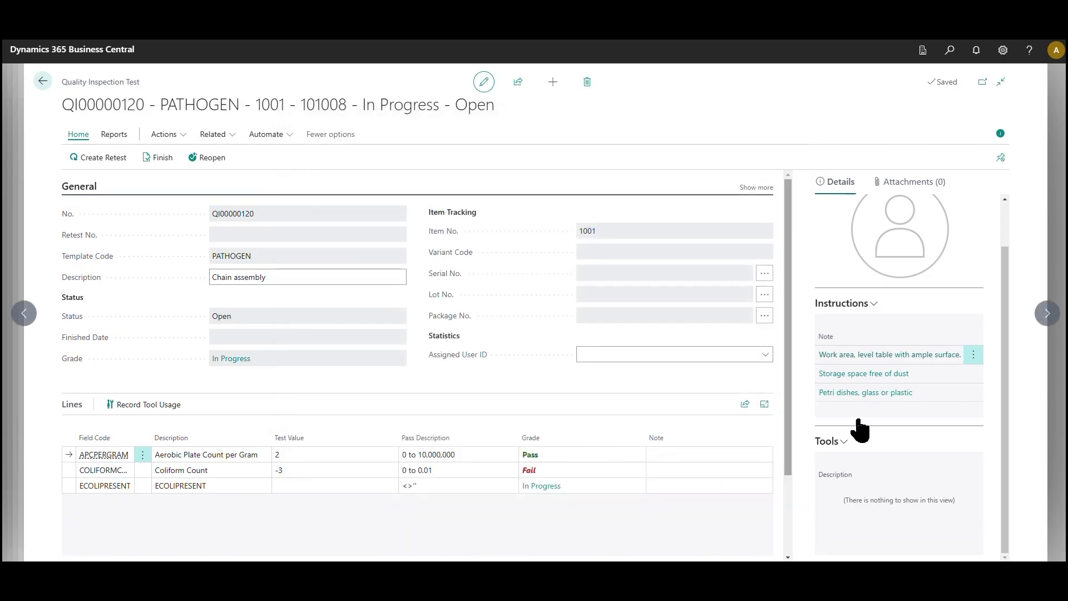
click(855, 374)
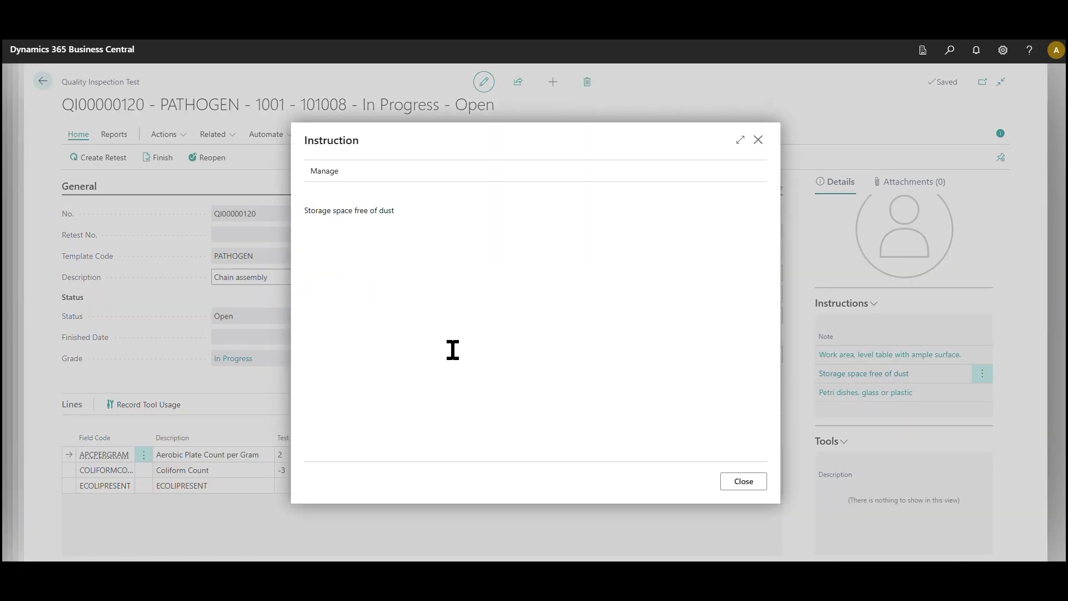
click(744, 482)
click(855, 393)
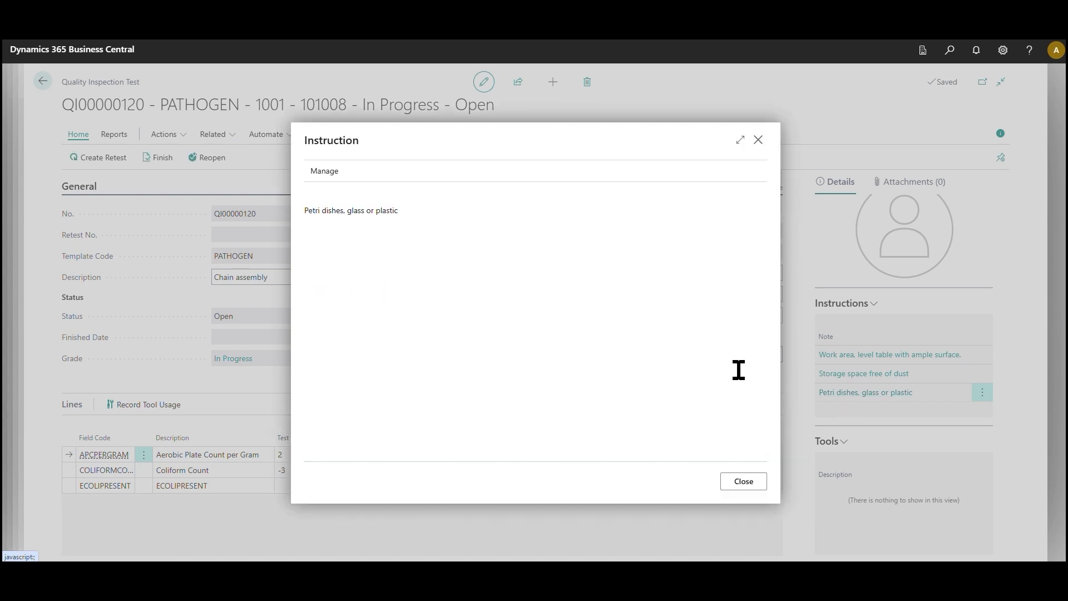
Step: Read both instruction notes of the inspection test's Coliform Count line, including the web page linked from the "Most probable number (MPN) method" note
click(744, 481)
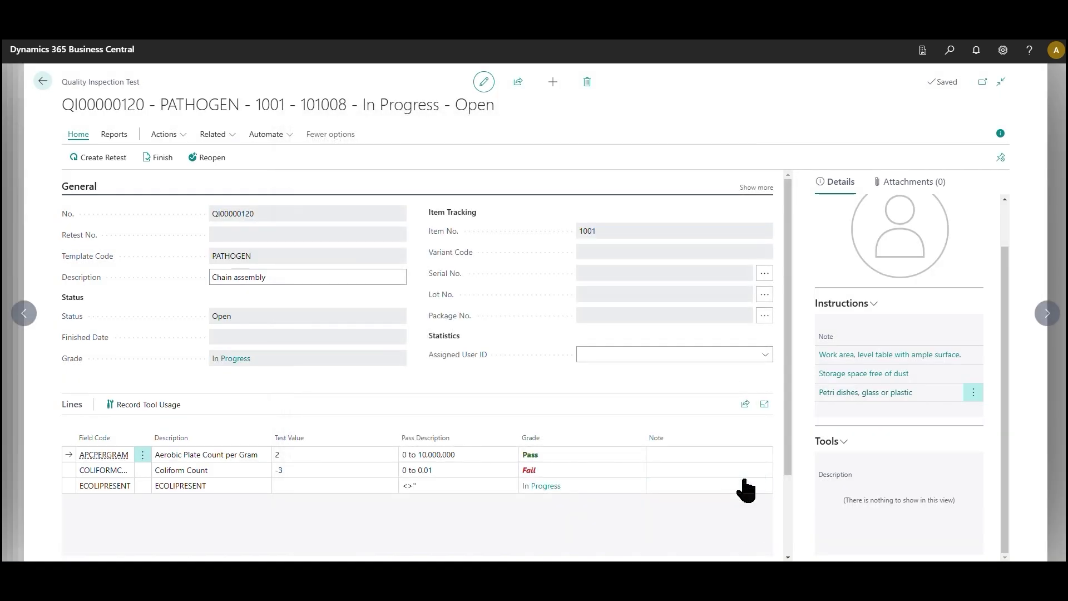
click(179, 471)
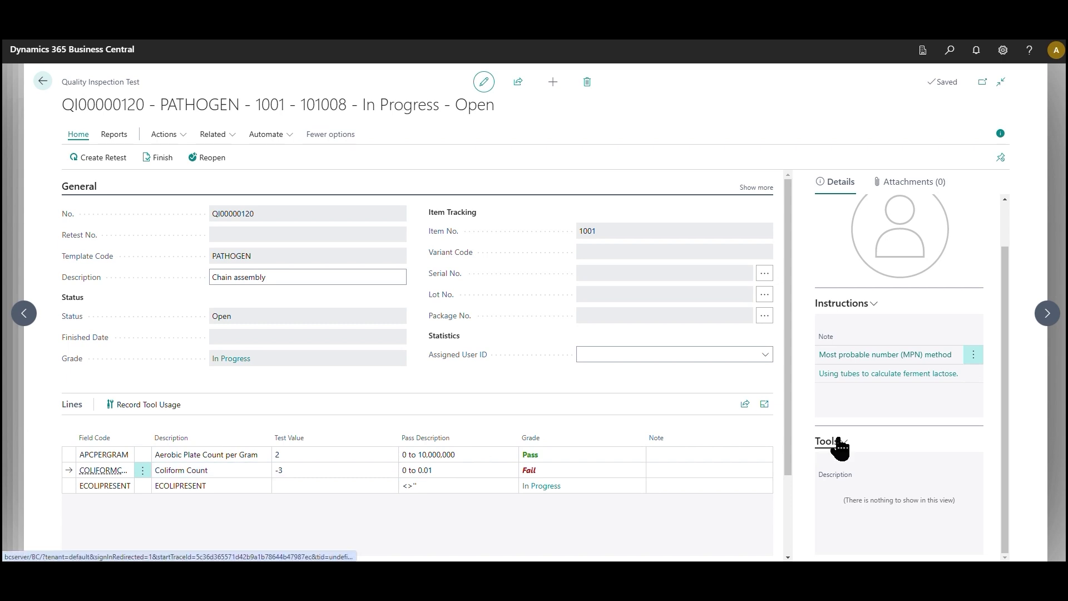
click(850, 357)
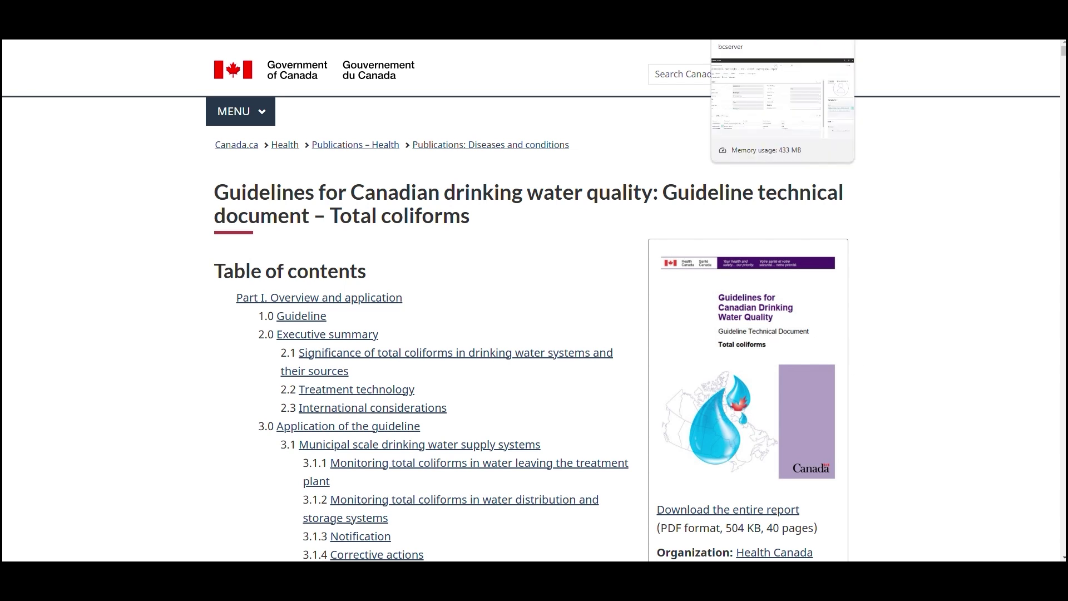
click(763, 9)
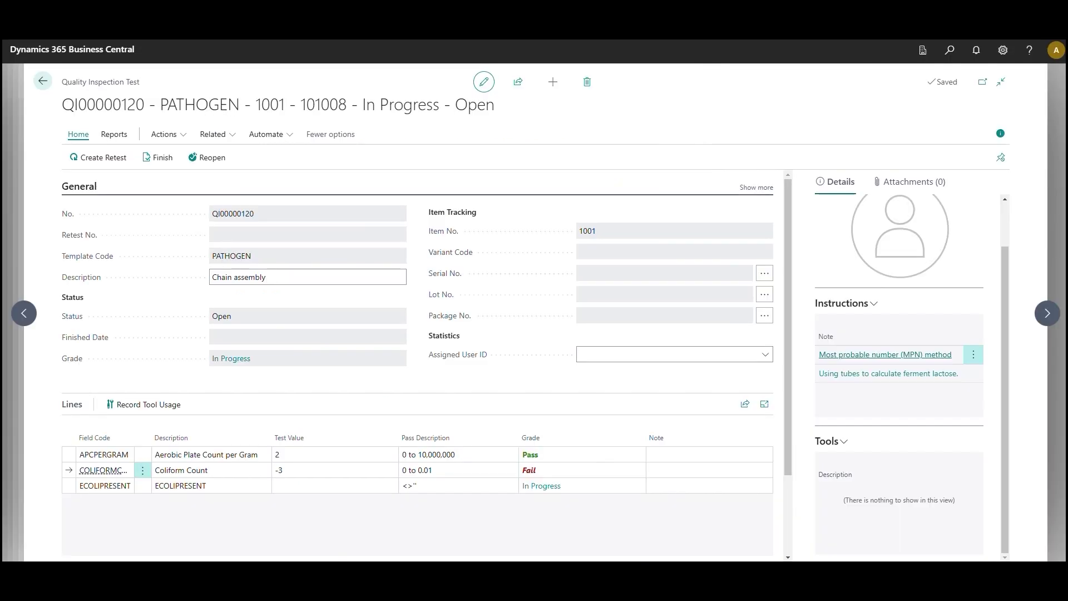
click(888, 375)
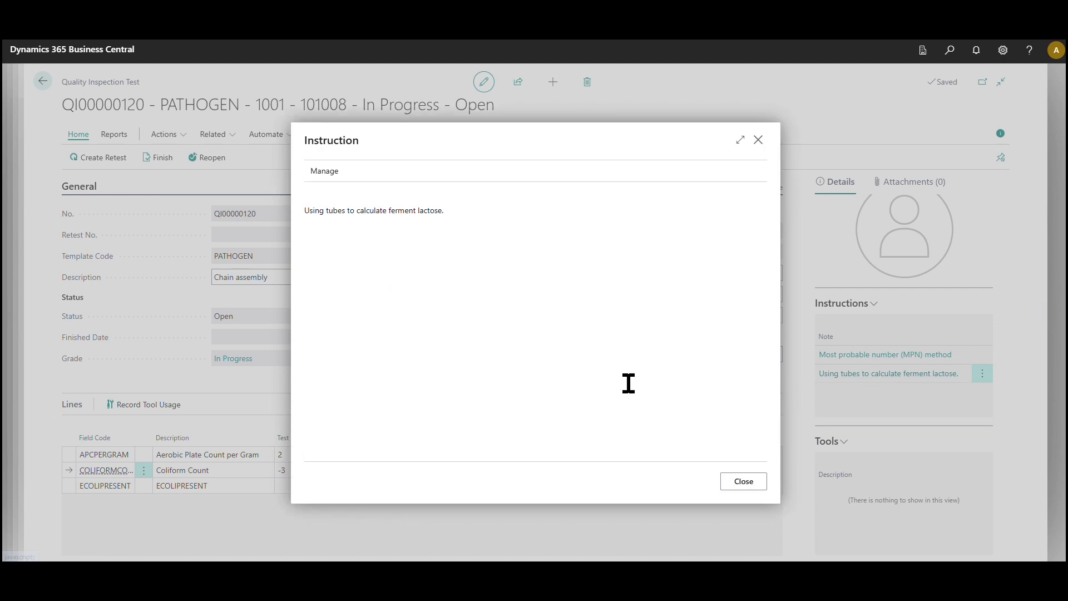
click(742, 482)
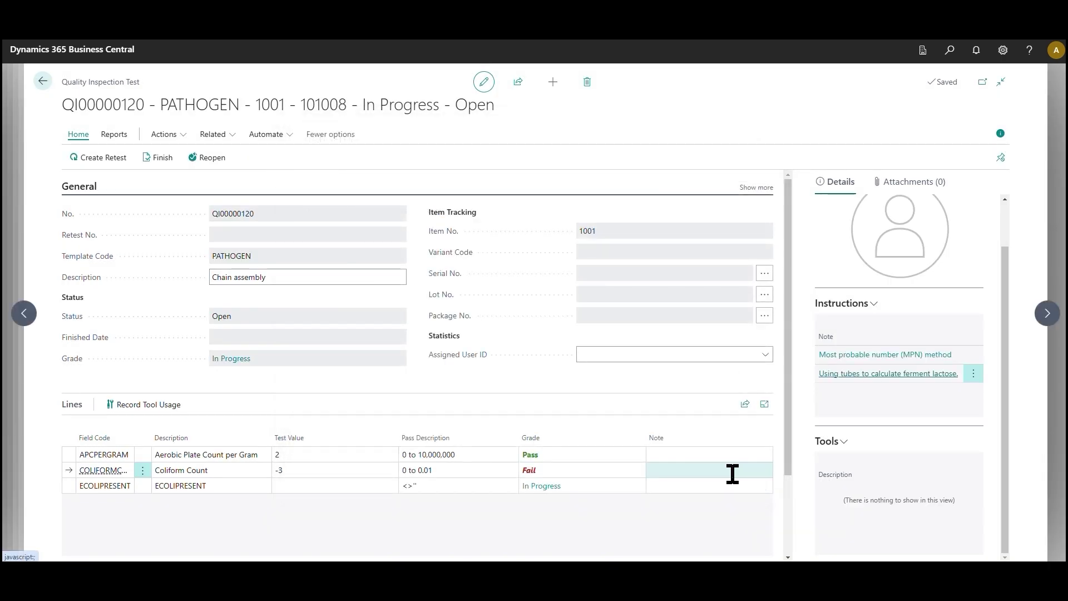
mouse_move(740, 437)
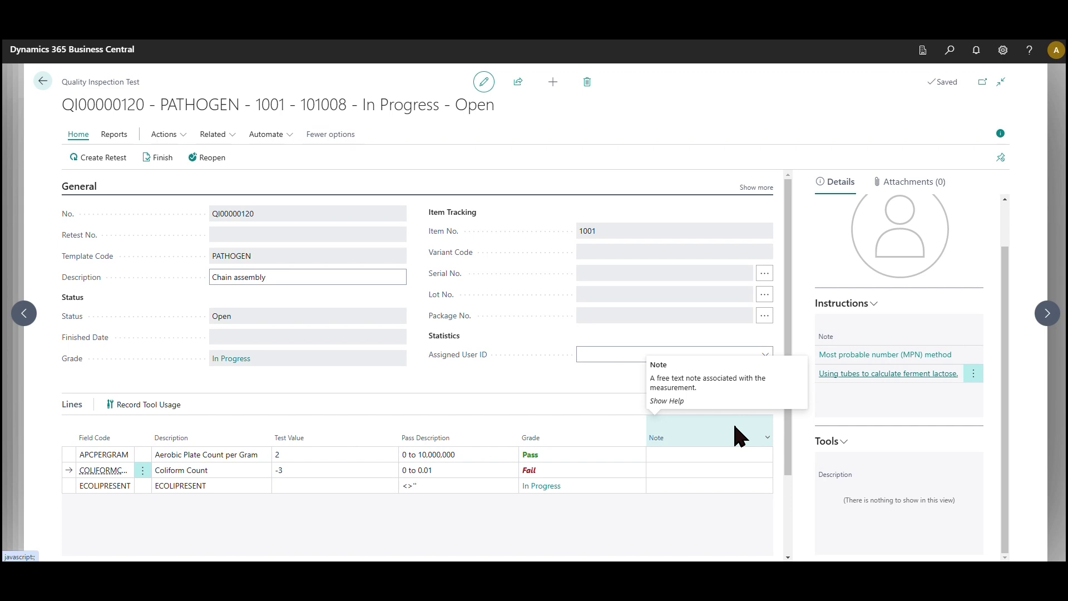
Step: Return to the PATHOGEN template and check the URL stored with the Coliform Count line's "Most probable number (MPN) method" instruction
click(42, 81)
click(42, 81)
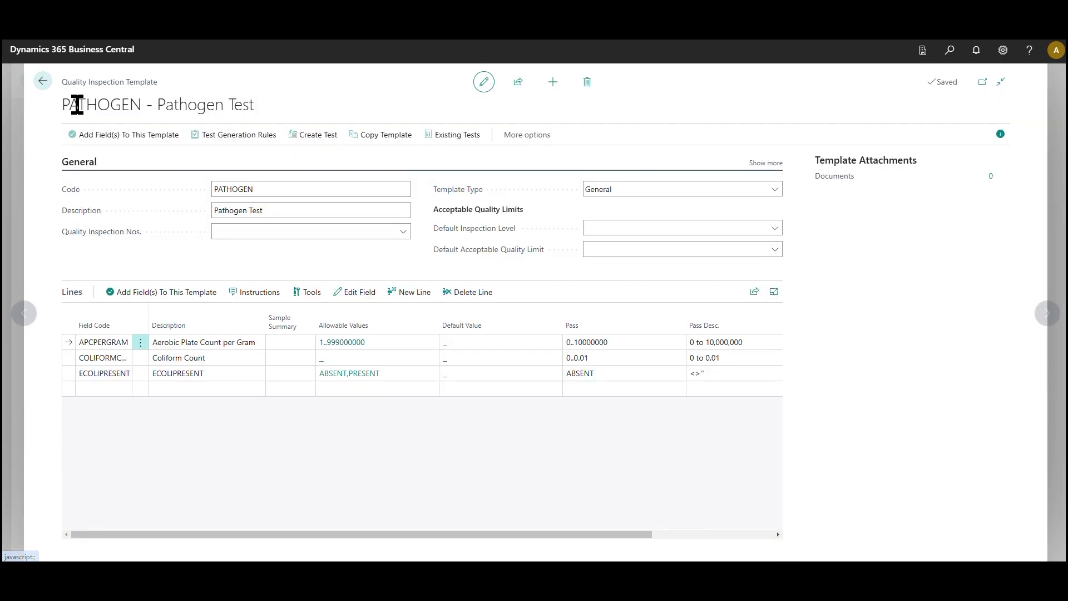
click(246, 357)
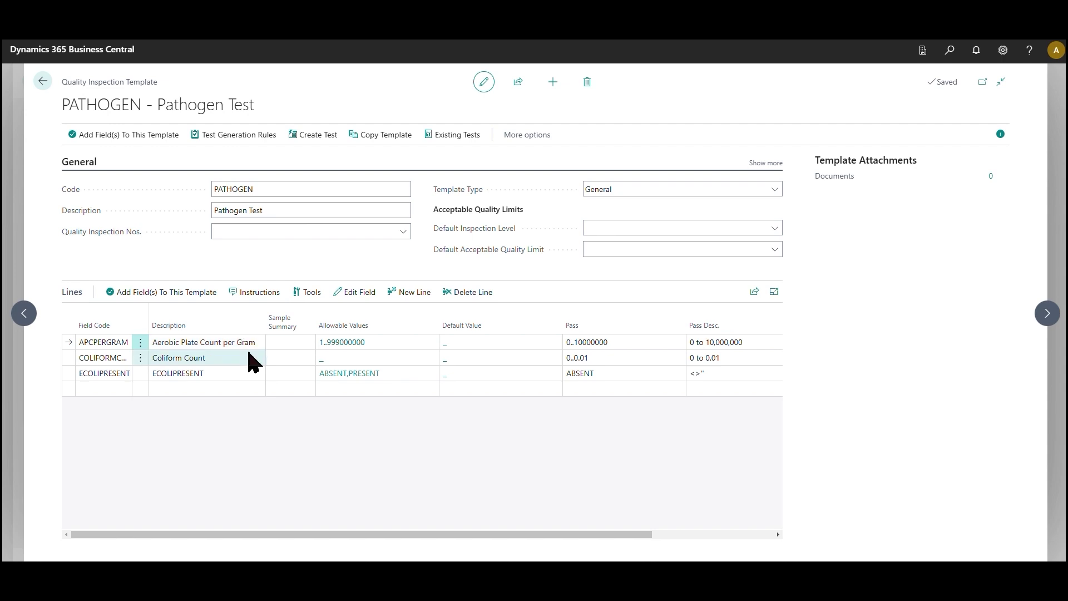
click(256, 293)
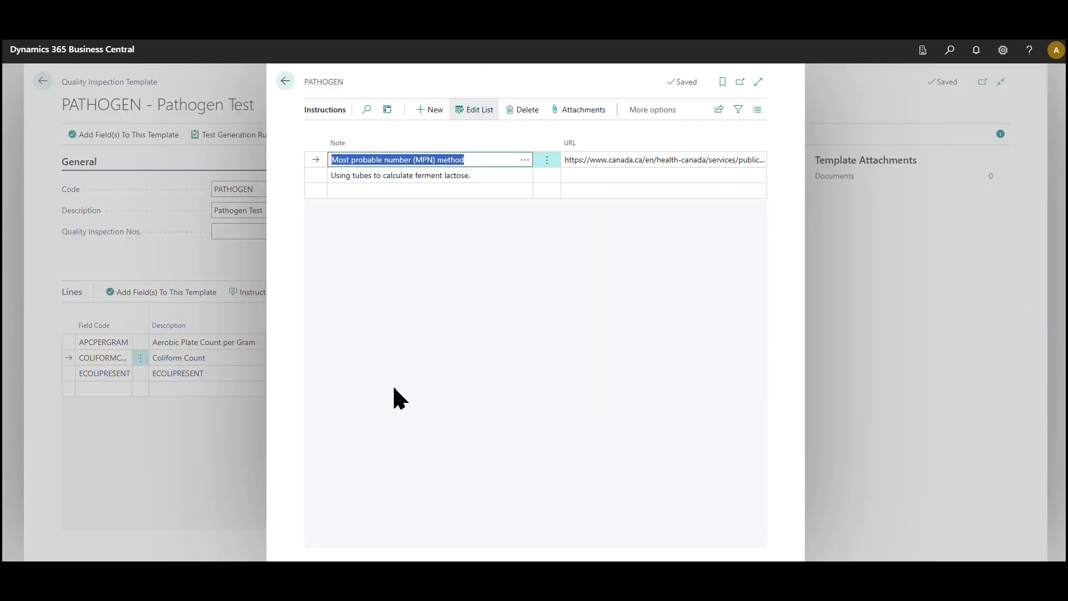
click(596, 176)
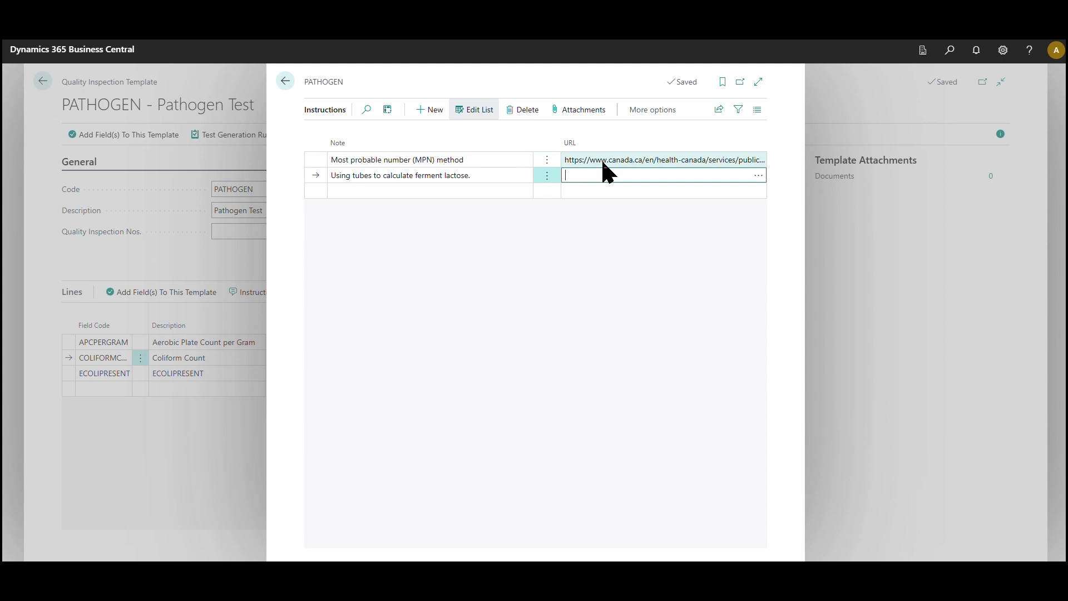
click(604, 161)
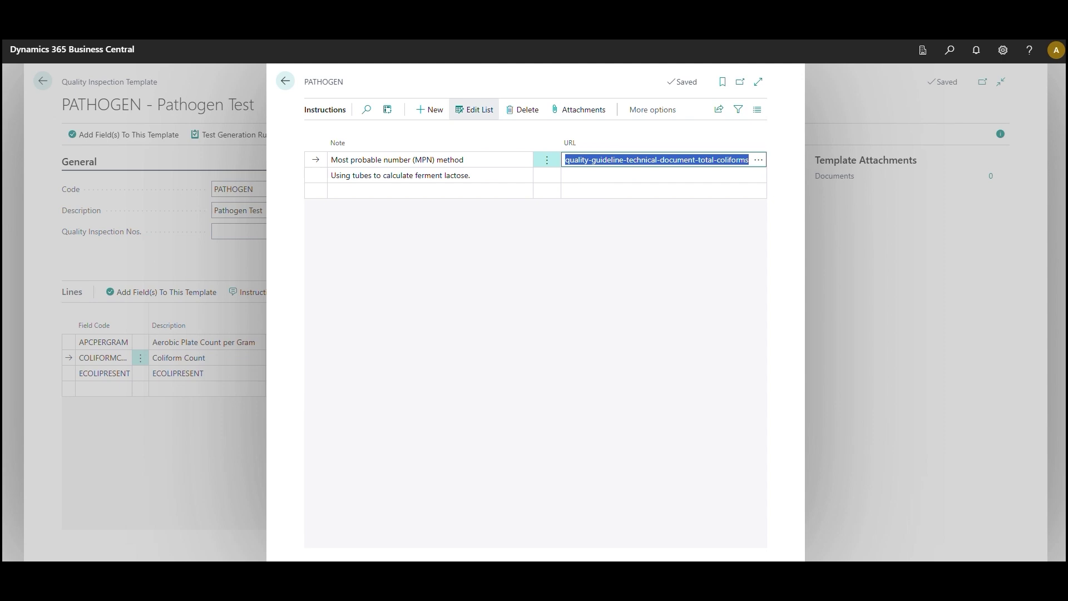
click(285, 82)
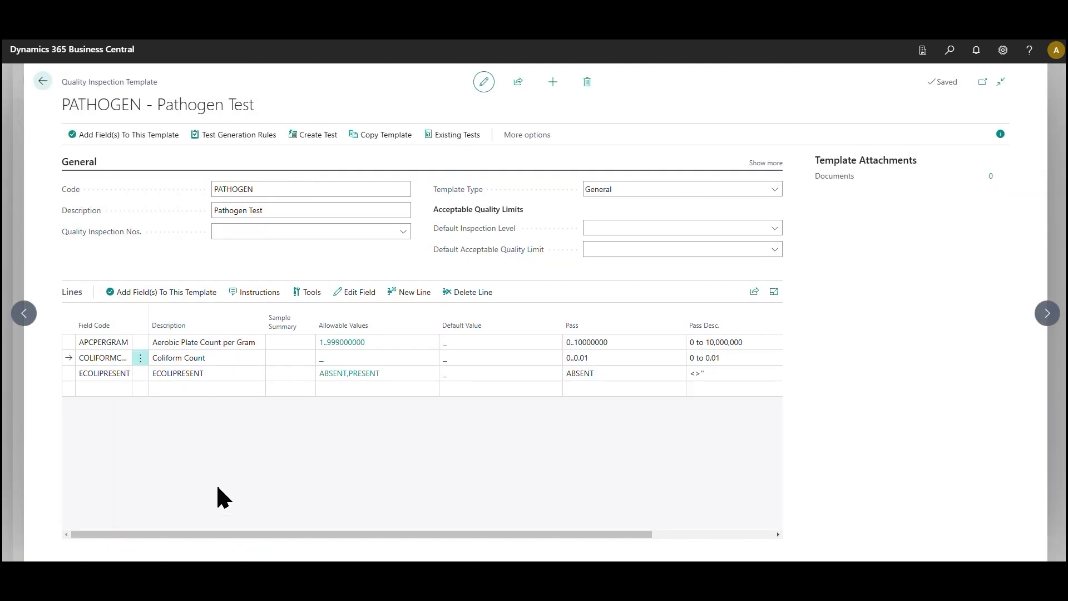
Step: Attach the PDF "Aerobic plate count bam-ch3-05282024" to the Aerobic Plate Count per Gram instruction "Work area, level table with ample surface."
click(190, 342)
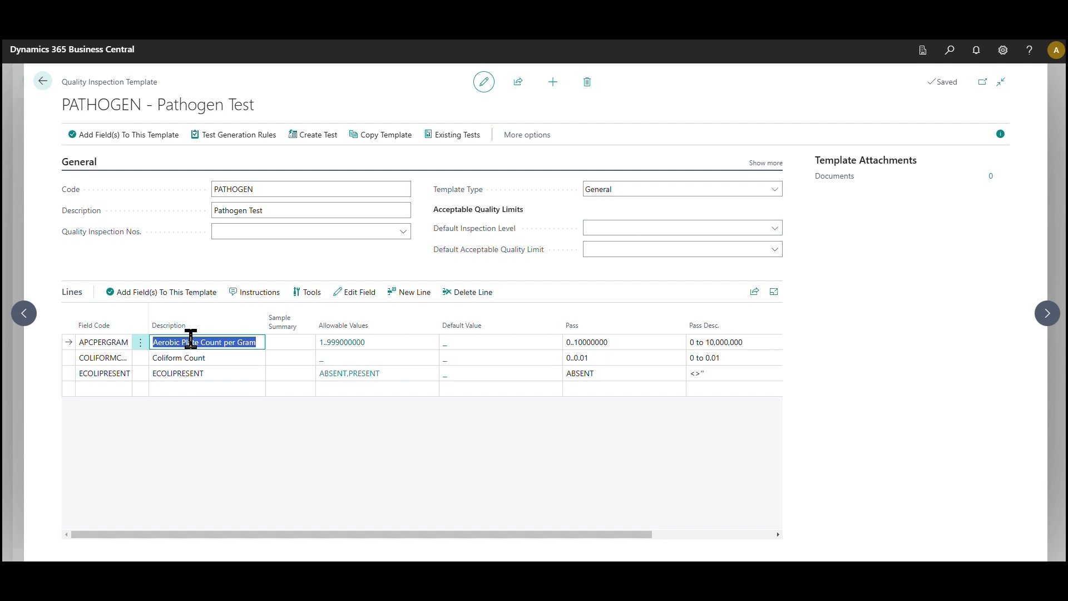
click(260, 293)
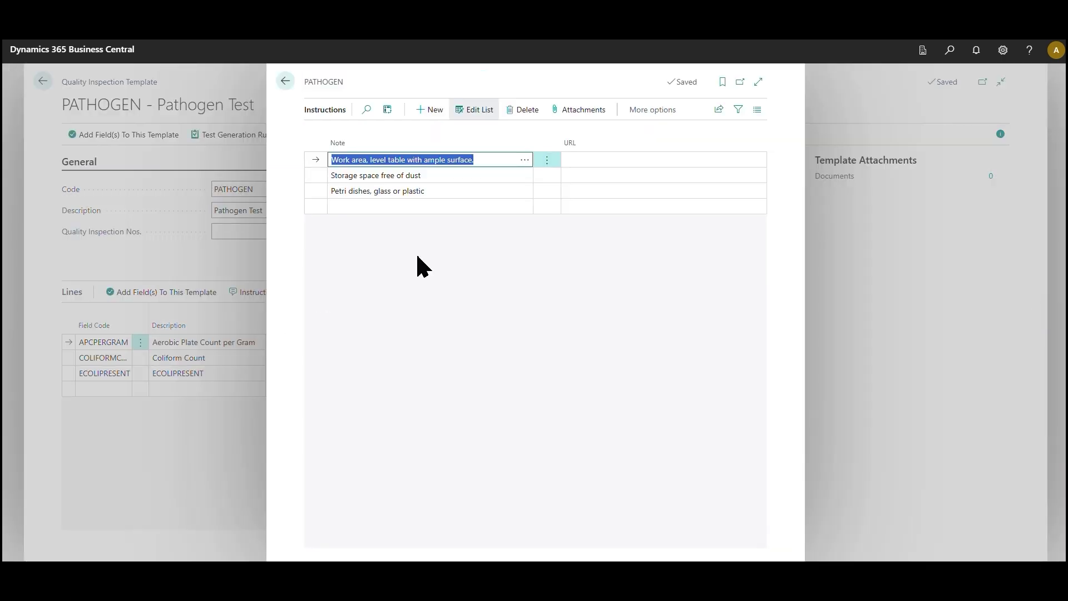
click(629, 158)
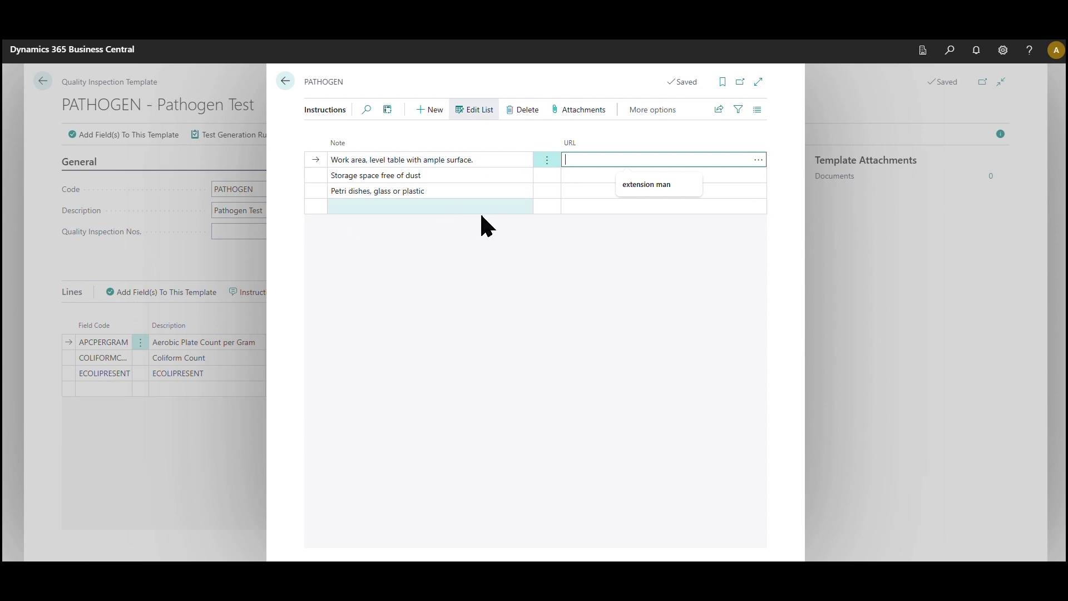
click(573, 110)
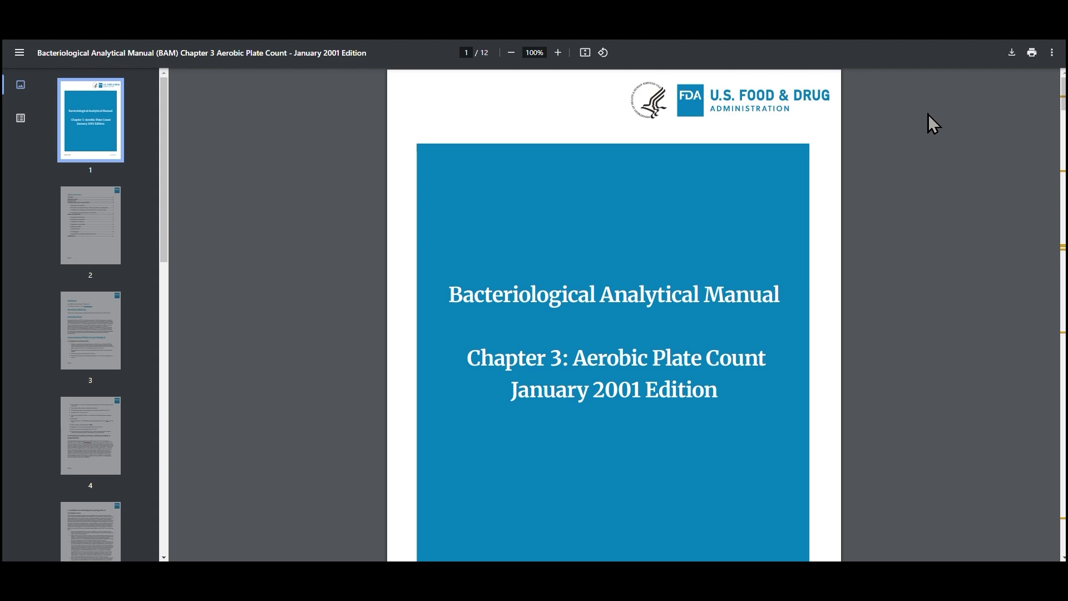
scroll(734, 393, down, 15)
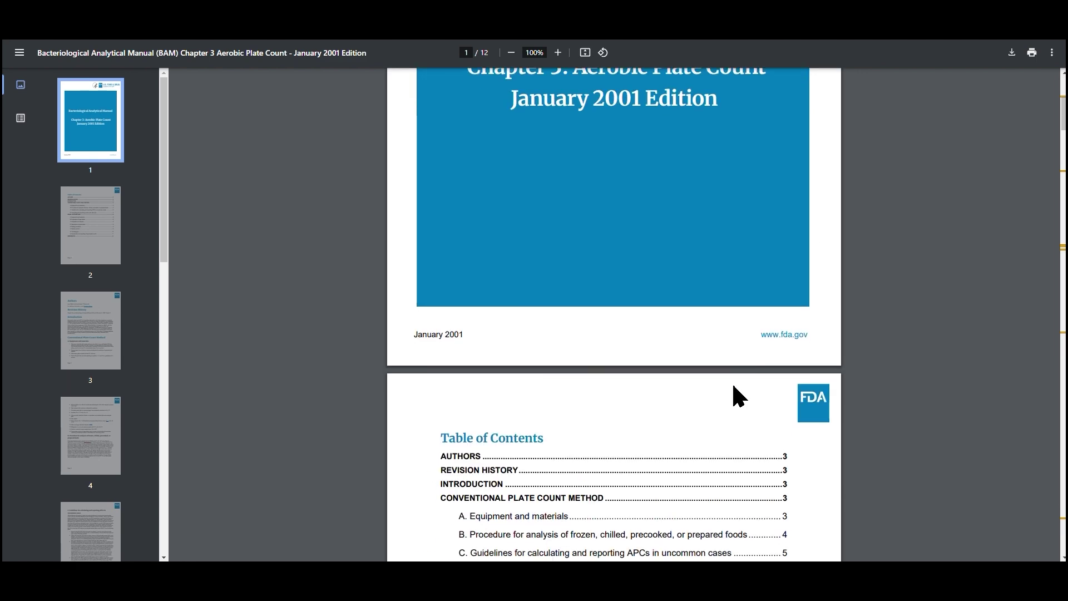
scroll(735, 394, up, 15)
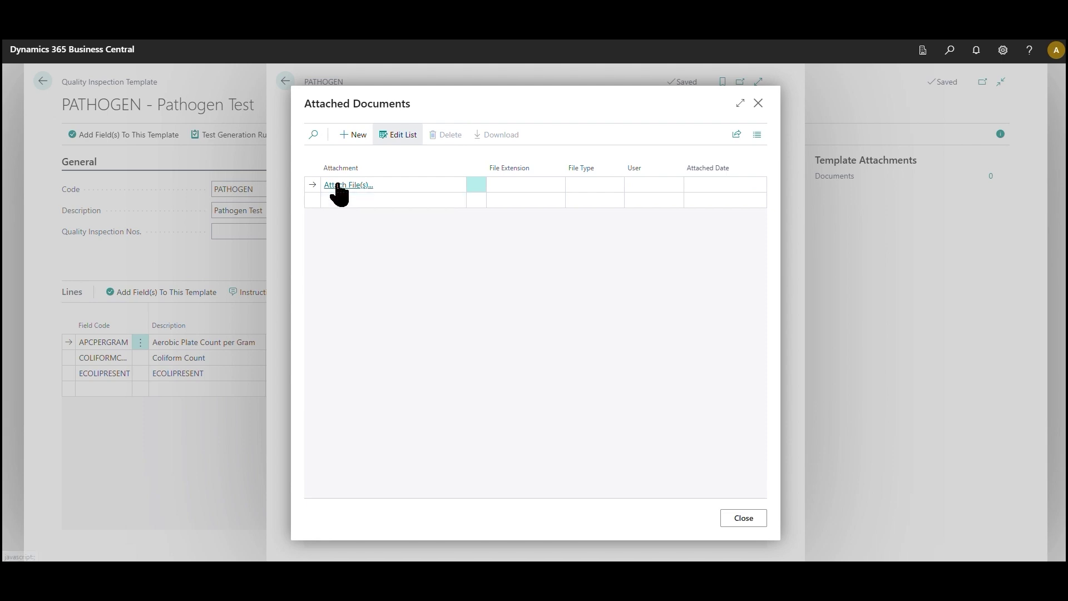
click(349, 185)
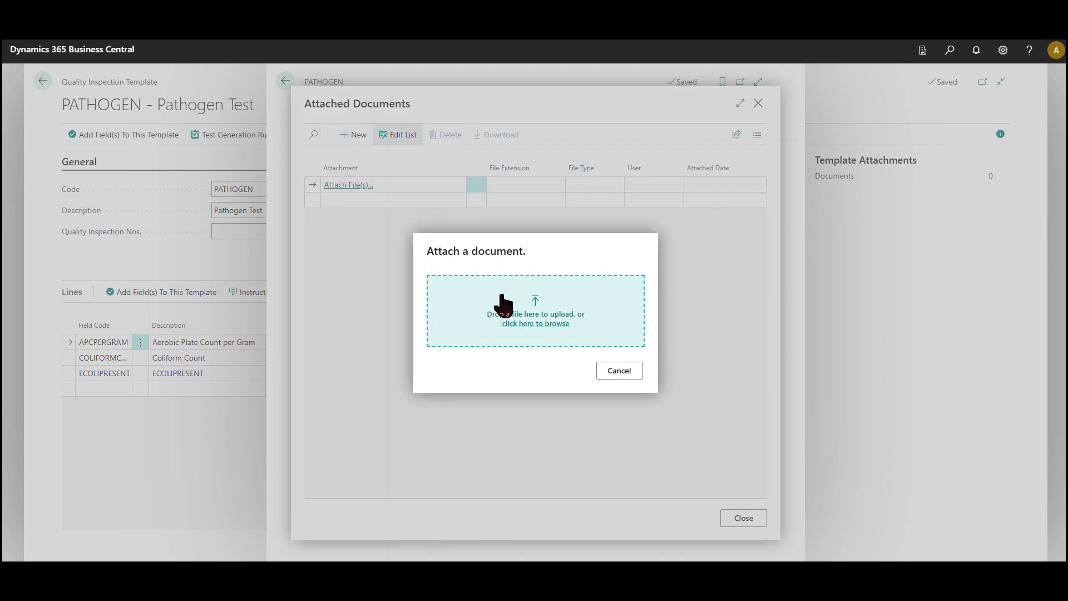
click(529, 325)
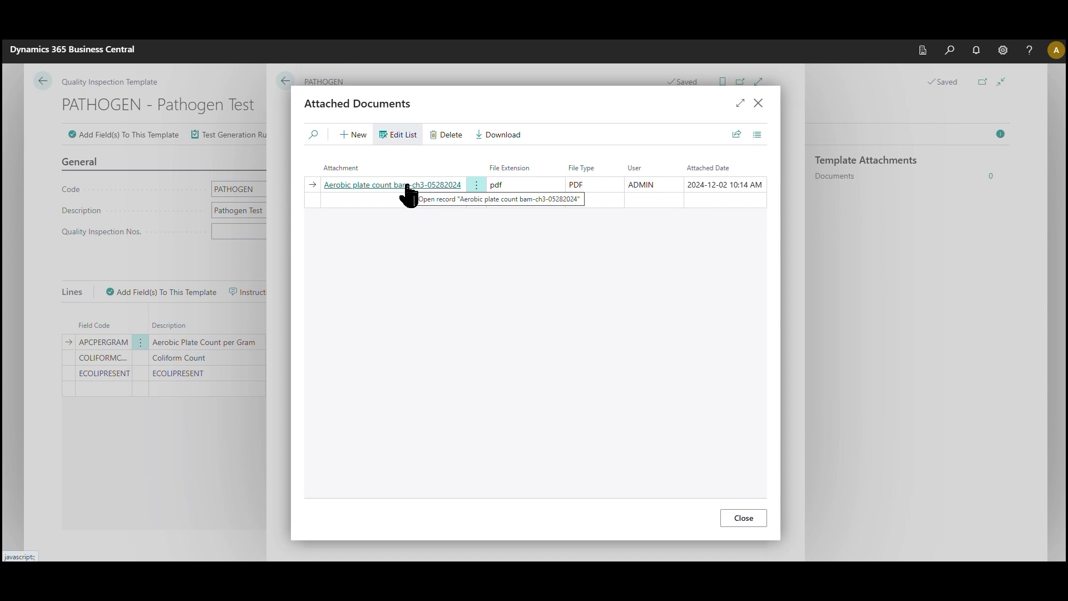
click(744, 518)
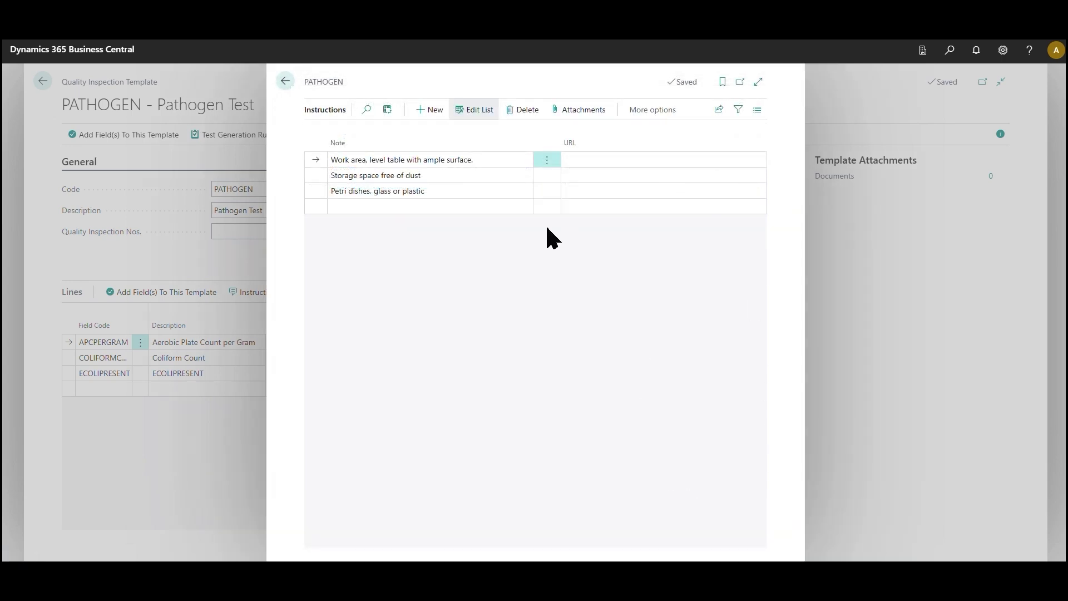
click(285, 81)
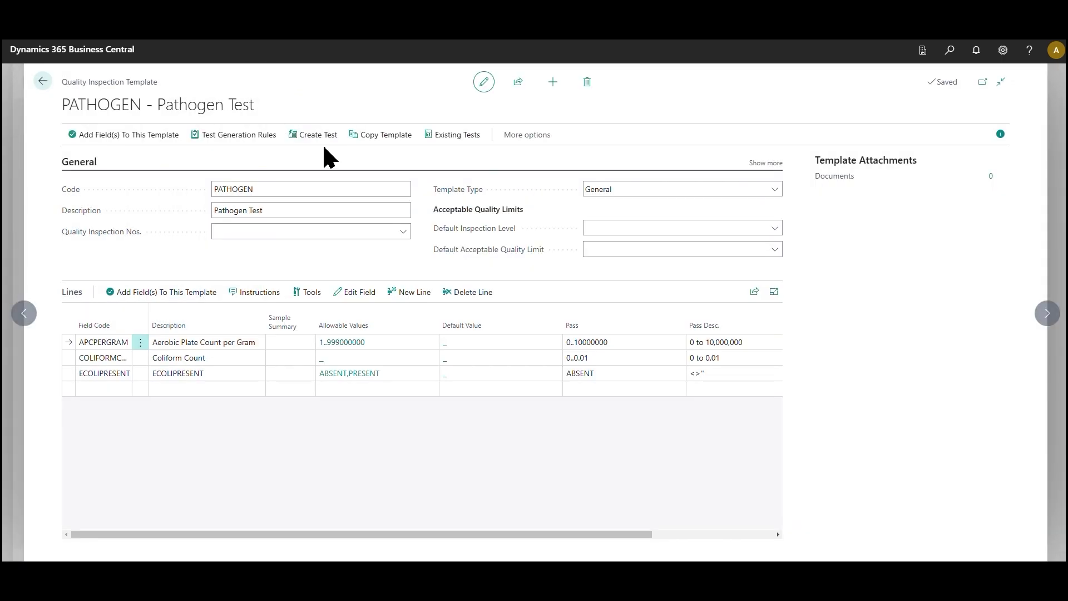
Step: View the "Work area, level table with ample surface." instruction from the first existing PATHOGEN inspection test, then return to the template
click(458, 134)
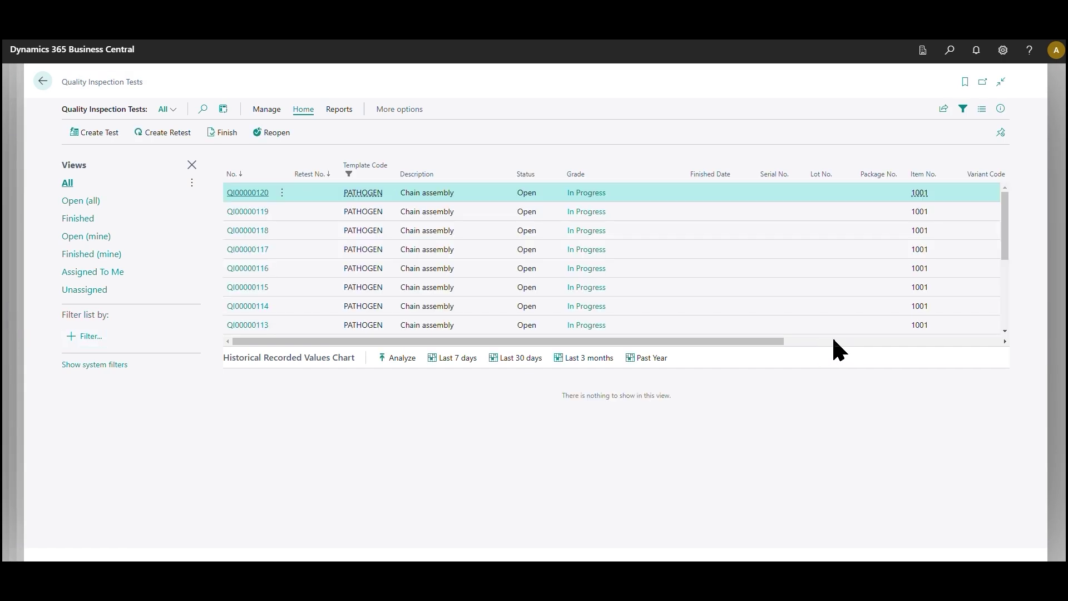
click(247, 193)
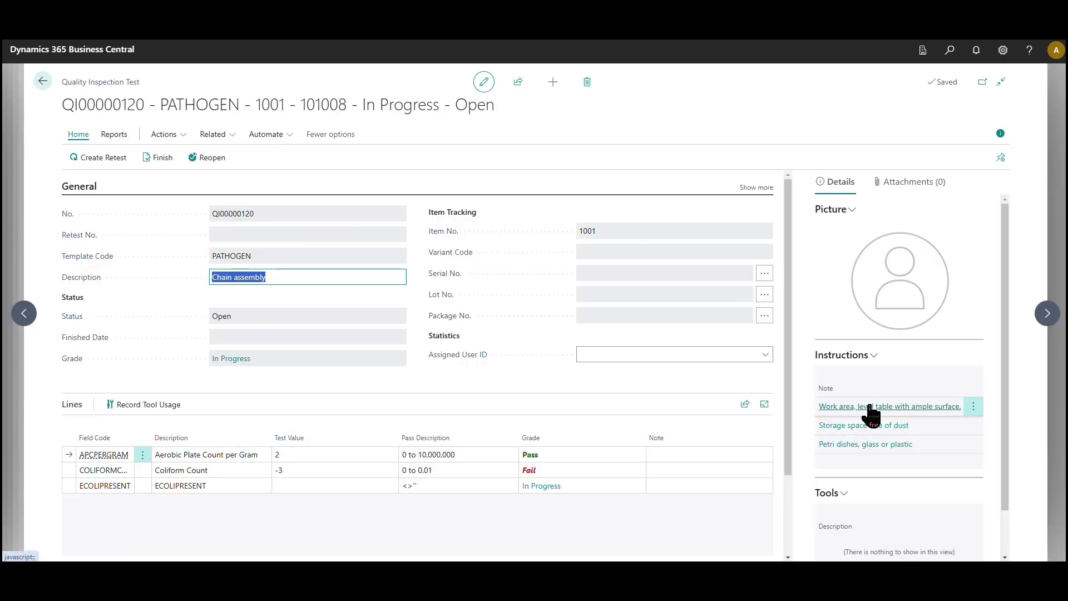
click(870, 409)
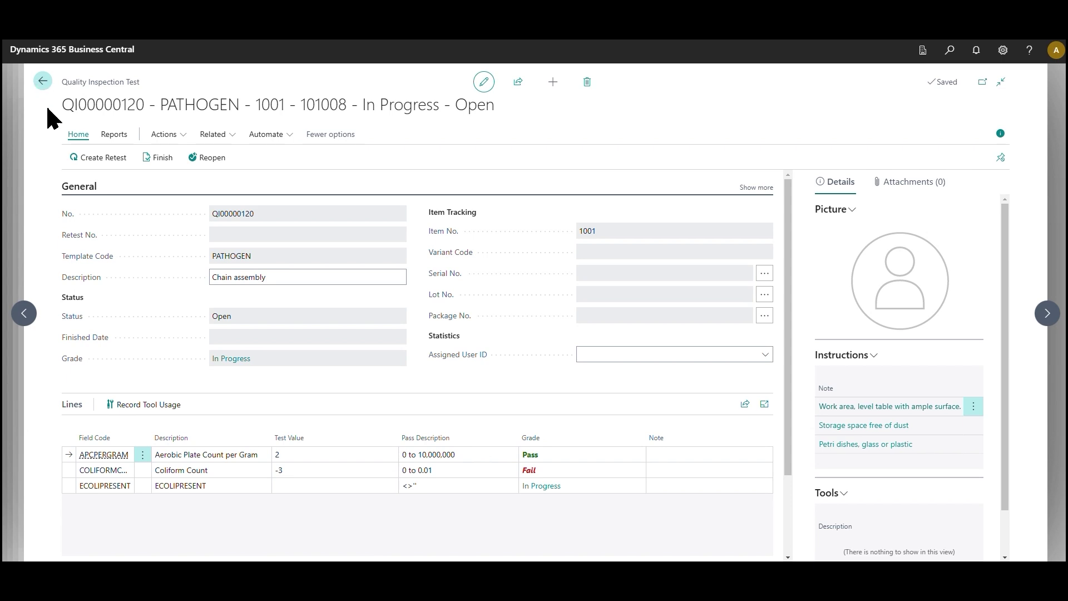
click(43, 83)
click(43, 80)
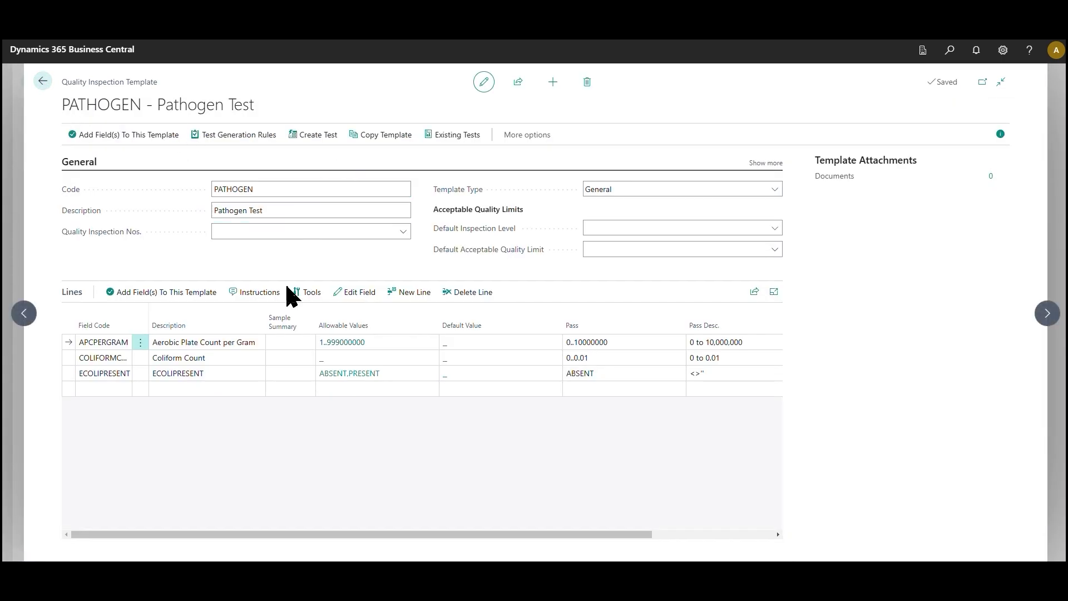
Step: Review the instruction notes stored for the template's Coliform Count line, then close them
click(186, 359)
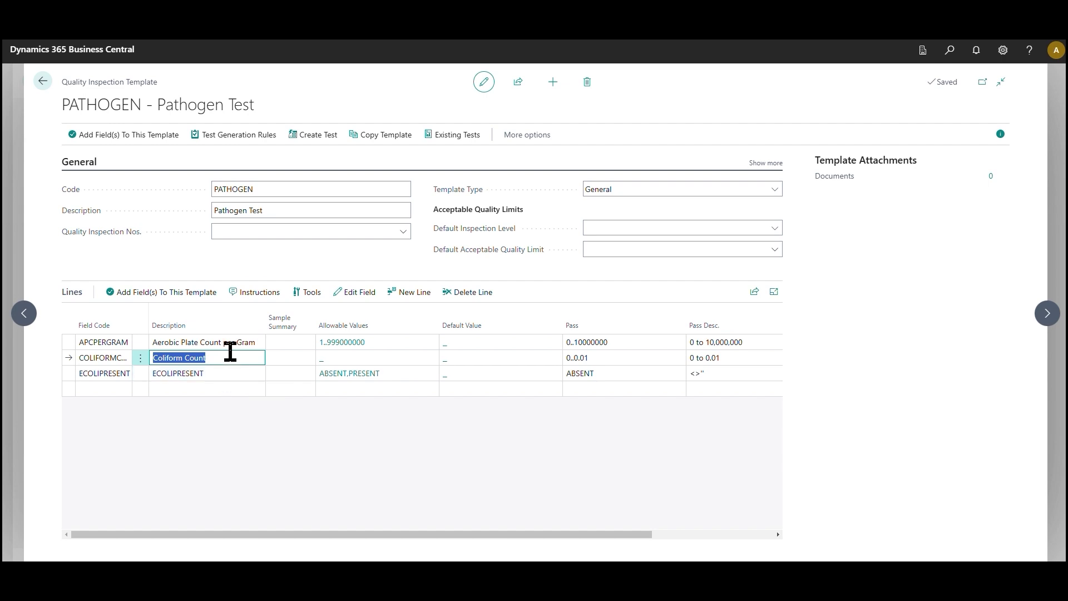
click(247, 295)
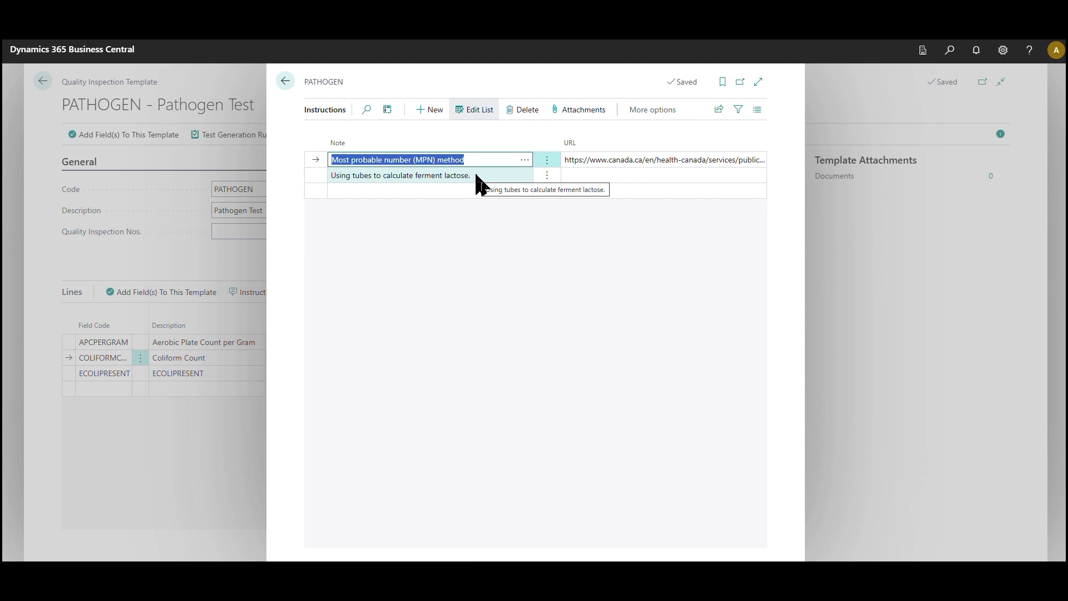
click(286, 81)
click(213, 342)
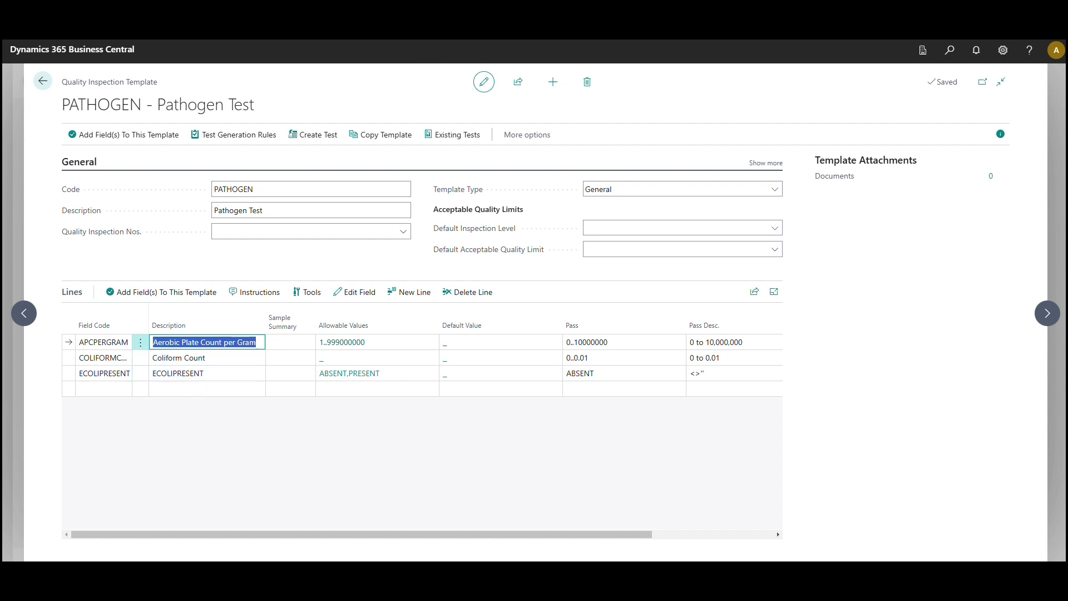
Step: Add an ECOLIPRESENT instruction note beginning "E. coli levels are measured by analyzing bacterial growth in laboratory analyses" and covering membrane filters, color test kits and sterile containers
click(234, 373)
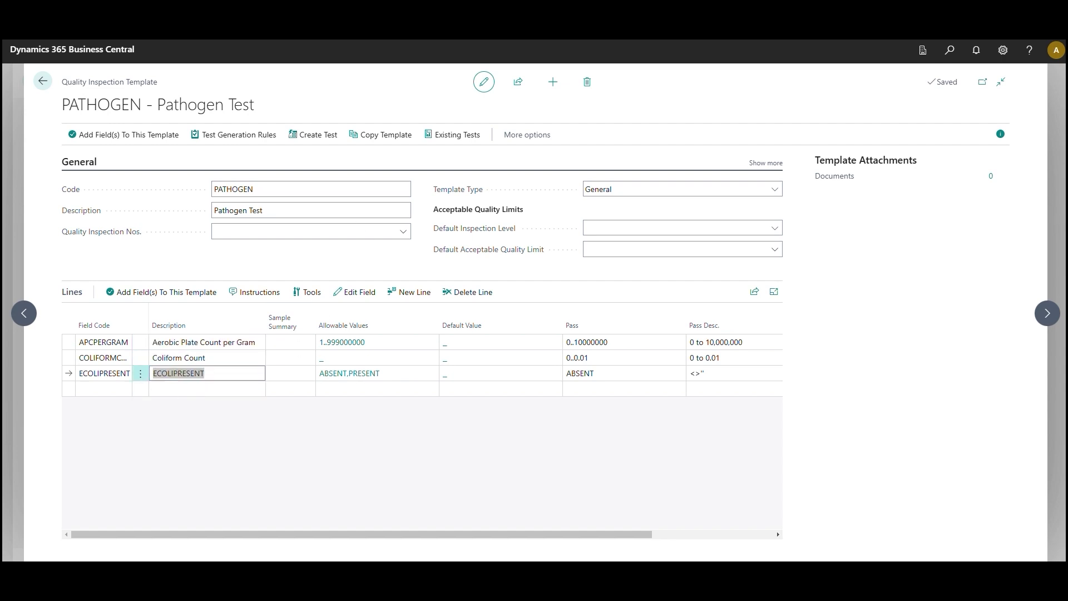
click(253, 293)
click(524, 160)
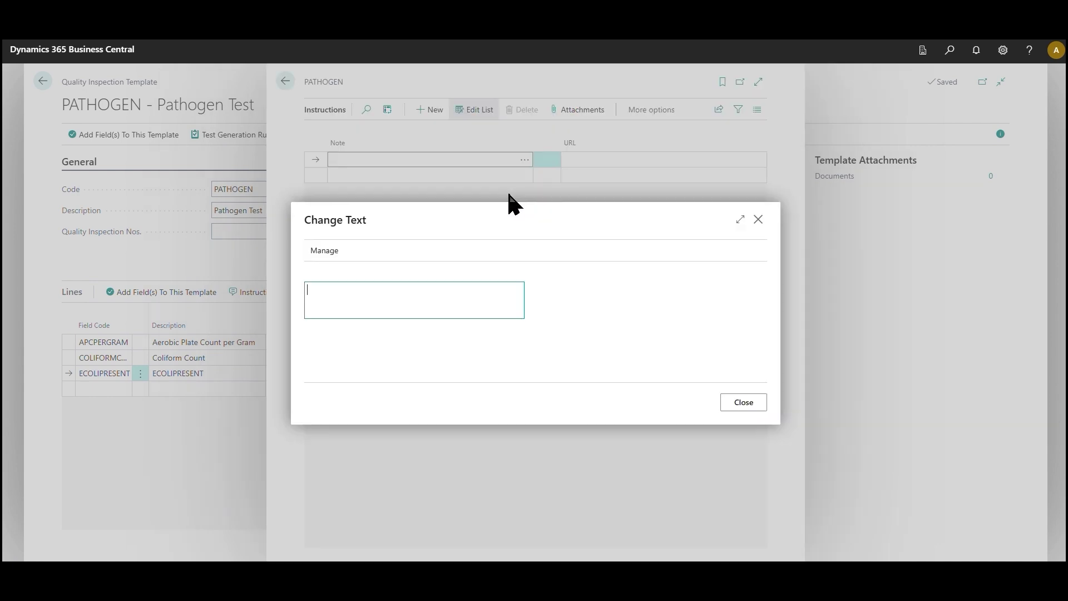
text(E. coli levels are measured by analyzing bacterial growth in laboratory analyses. This is commonly done by the membrane filter procedure, although color test kits have also been FDA-approved. Care must be taken when collecting water samples because all of the sampling containers must be sterile.)
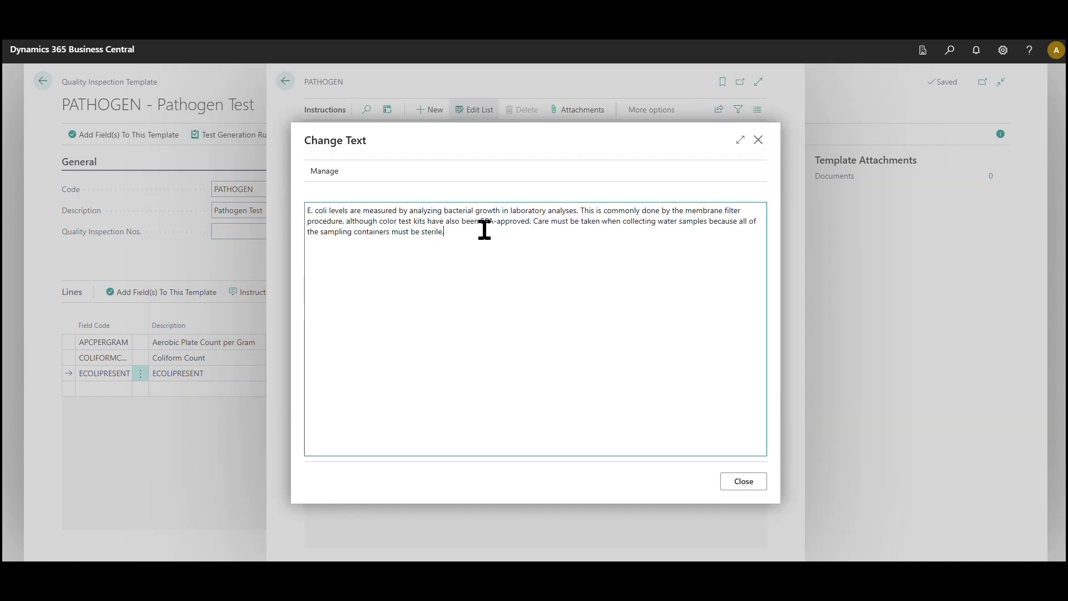
click(746, 483)
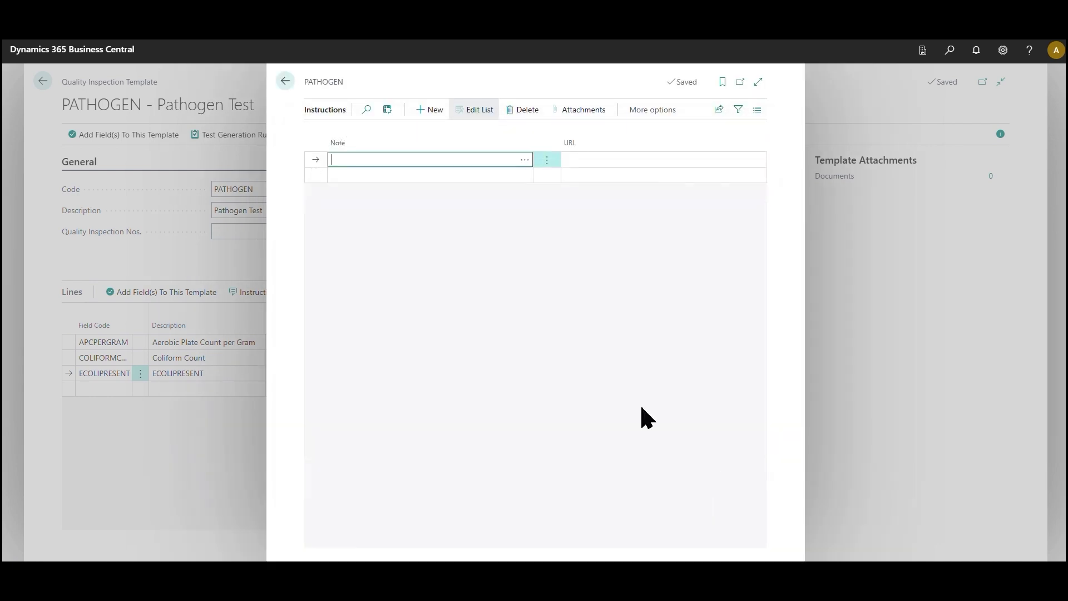
key(Tab)
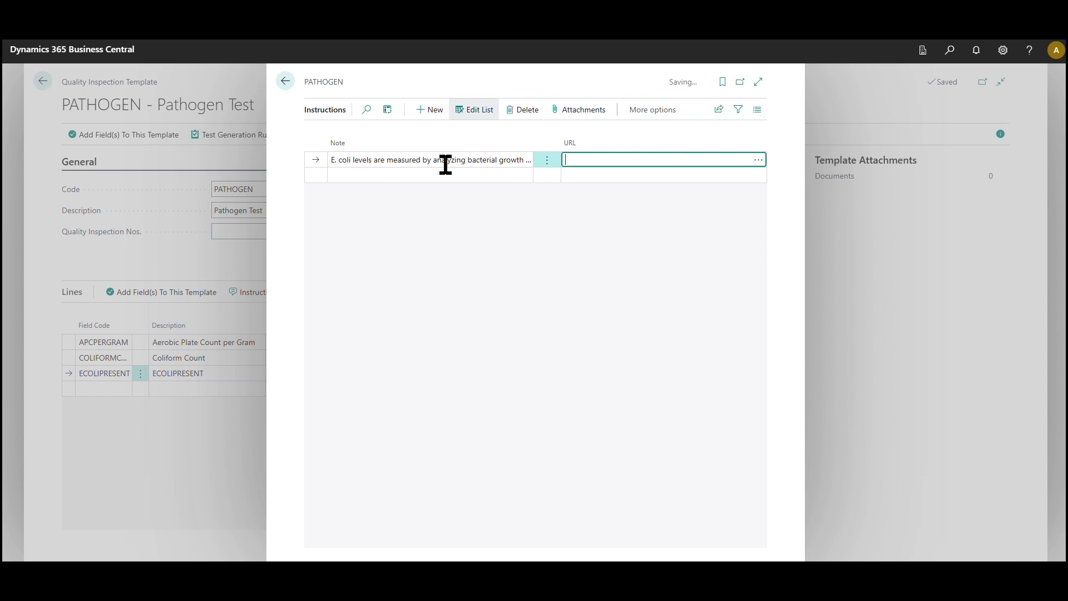
Step: Close the ECOLIPRESENT line's instructions, reopen them to check the stored note, and return to the template
click(285, 82)
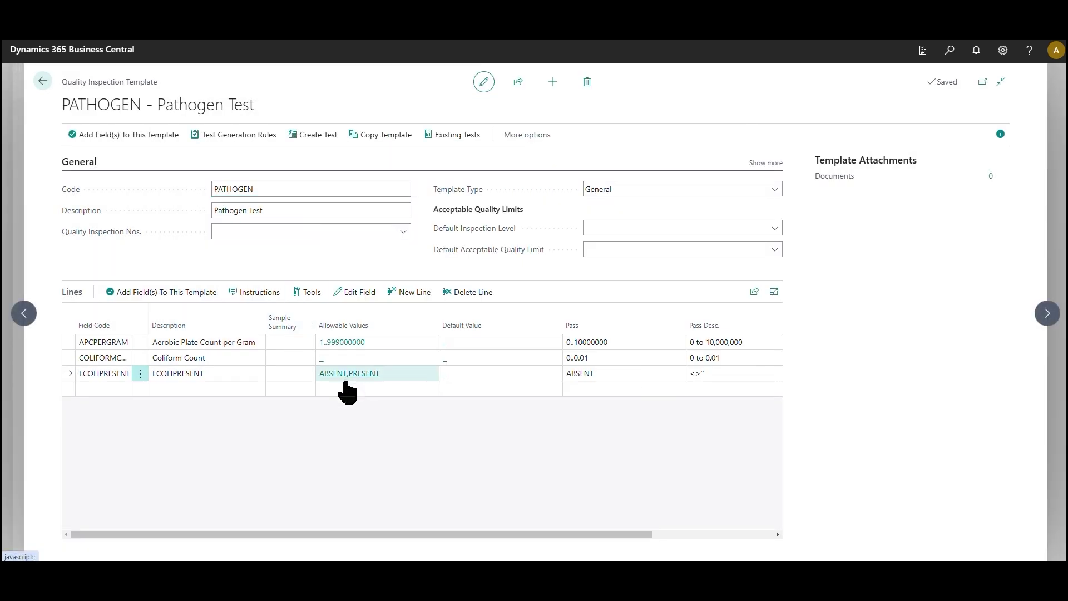
click(248, 292)
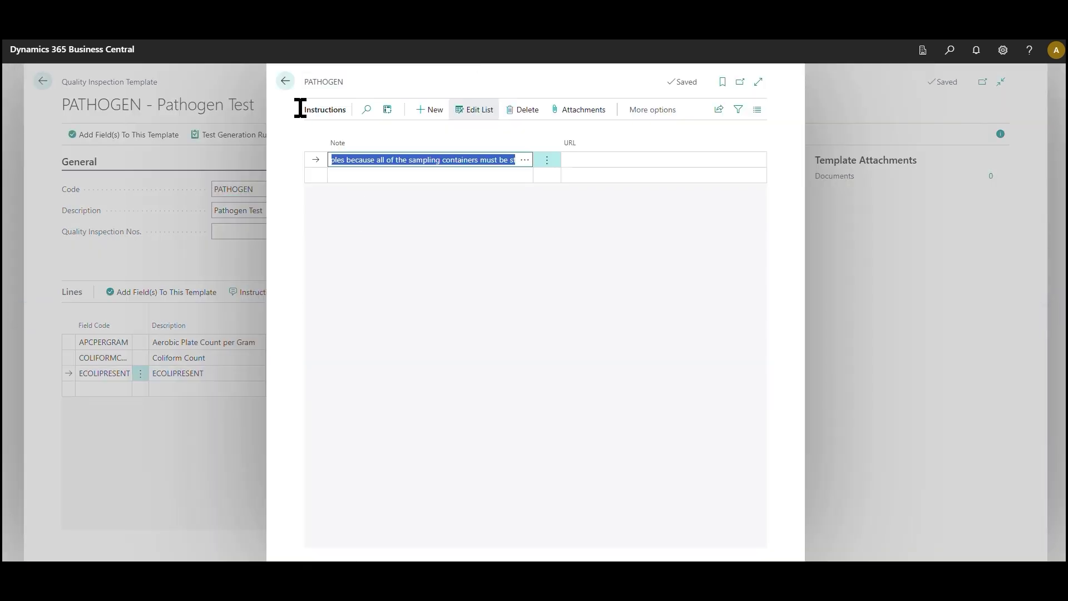
click(285, 82)
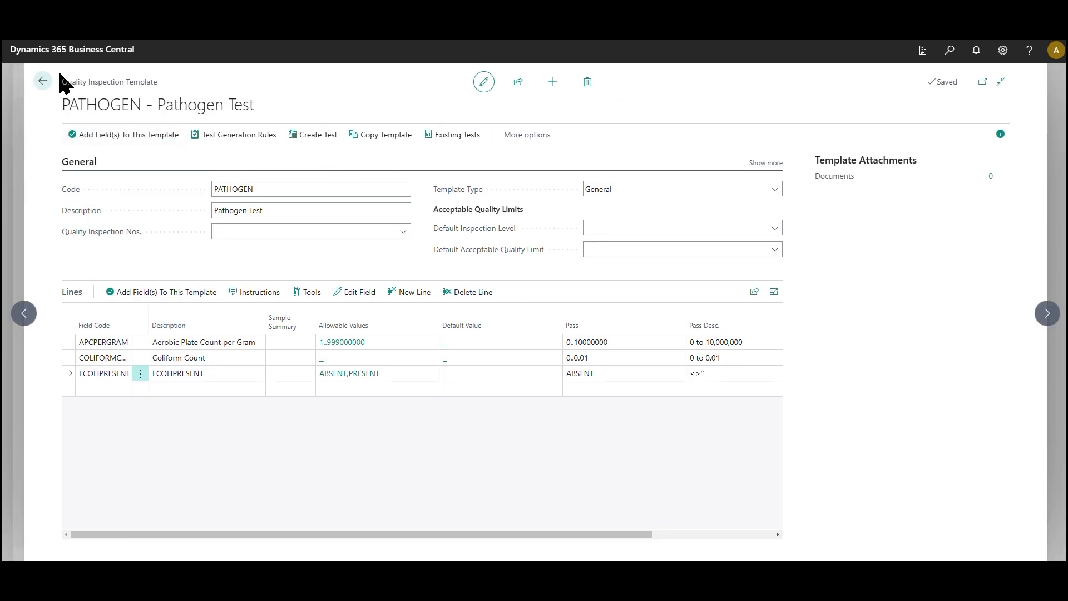
Step: Read the full ECOLIPRESENT instruction from the first existing PATHOGEN inspection test, then return to the list of tests
click(481, 137)
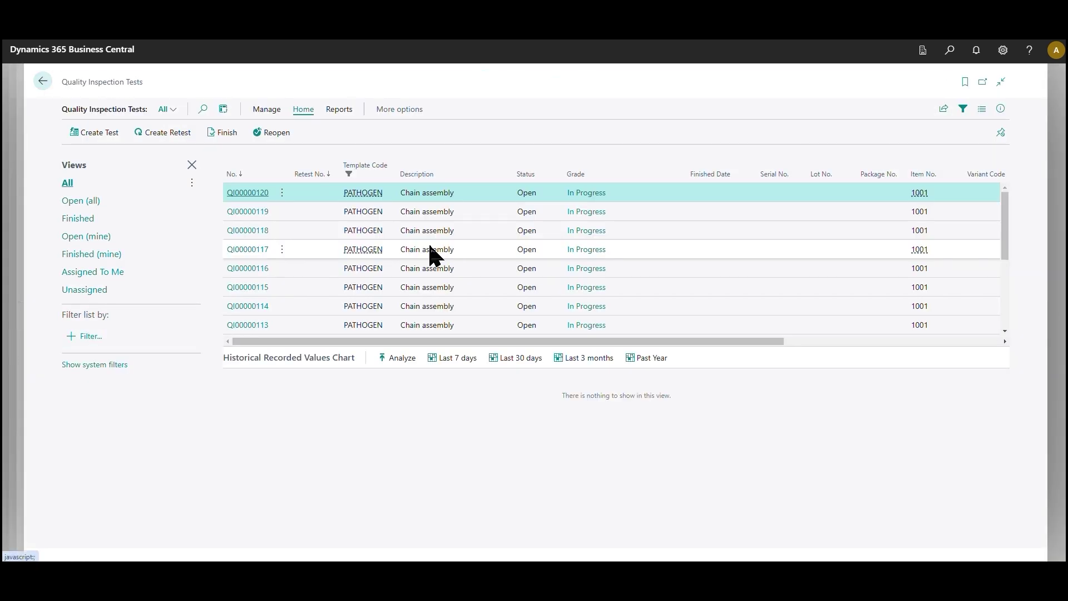
click(247, 192)
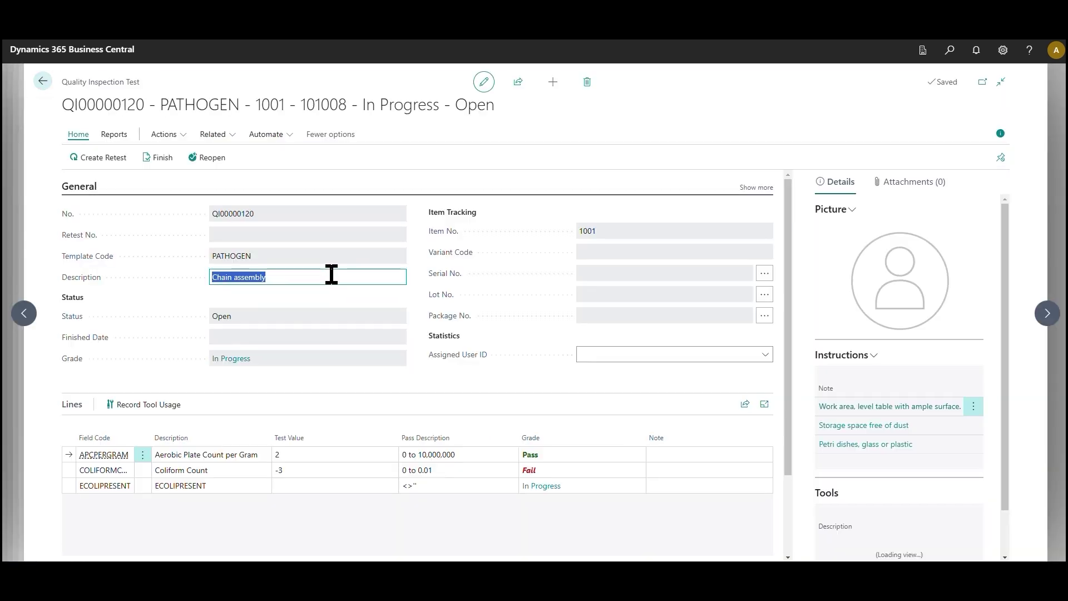
click(207, 490)
click(744, 483)
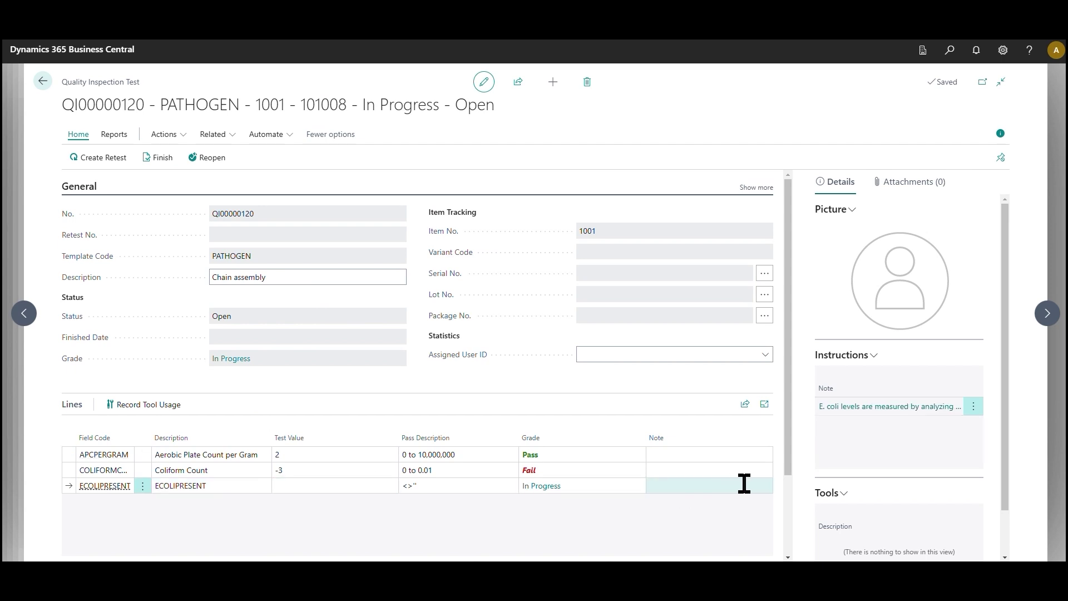
click(875, 410)
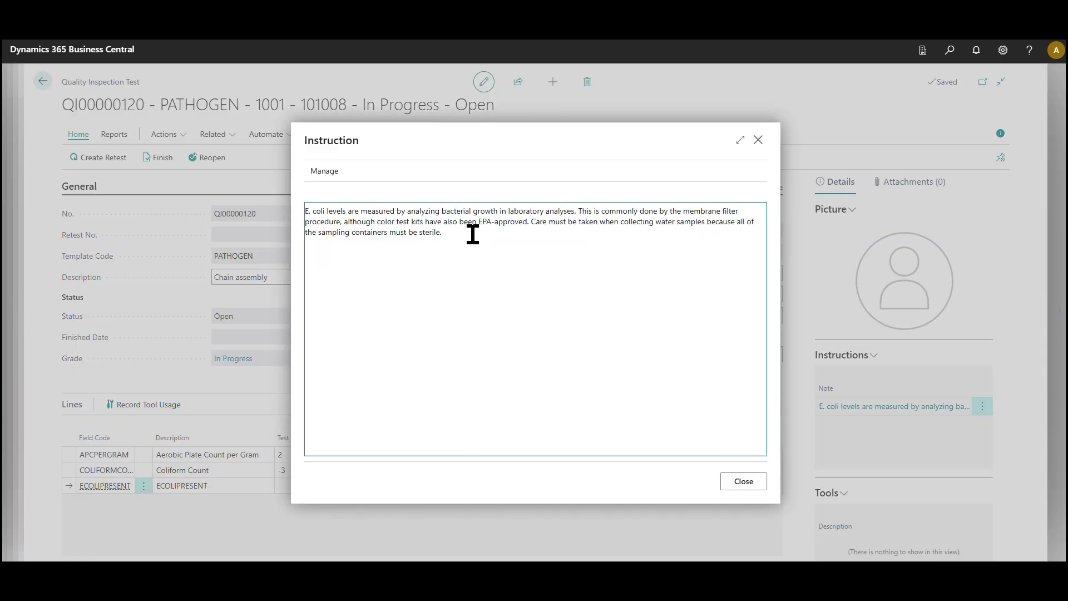
drag(473, 234, 260, 193)
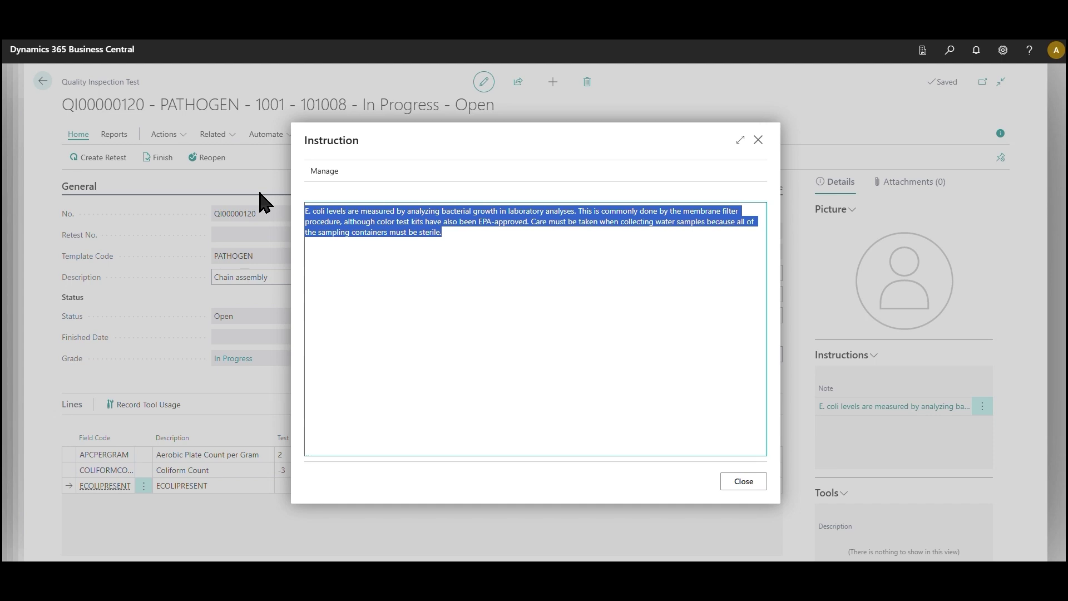
click(758, 140)
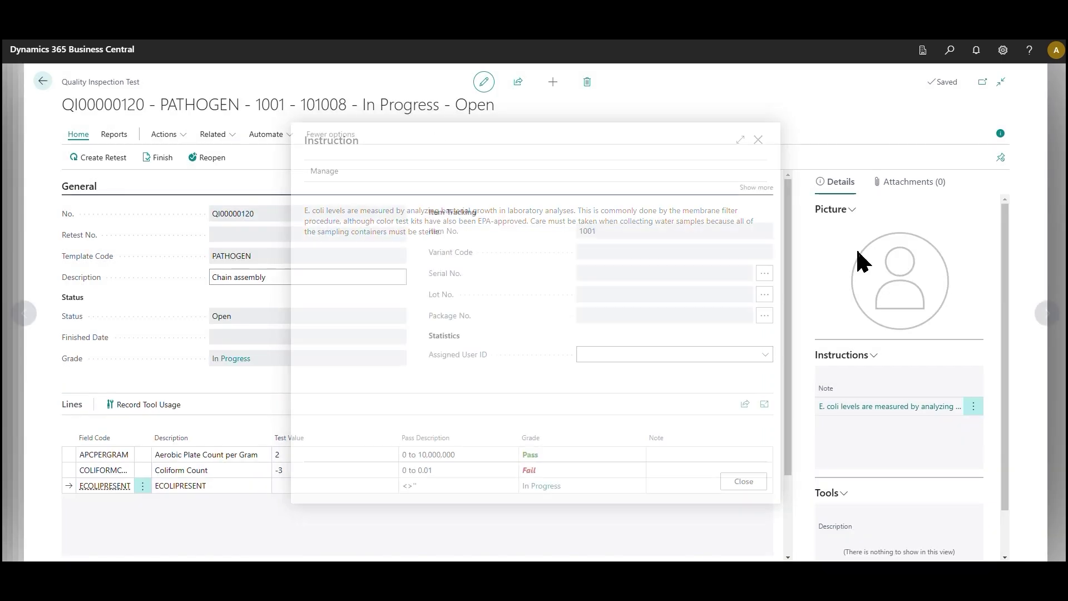
click(42, 80)
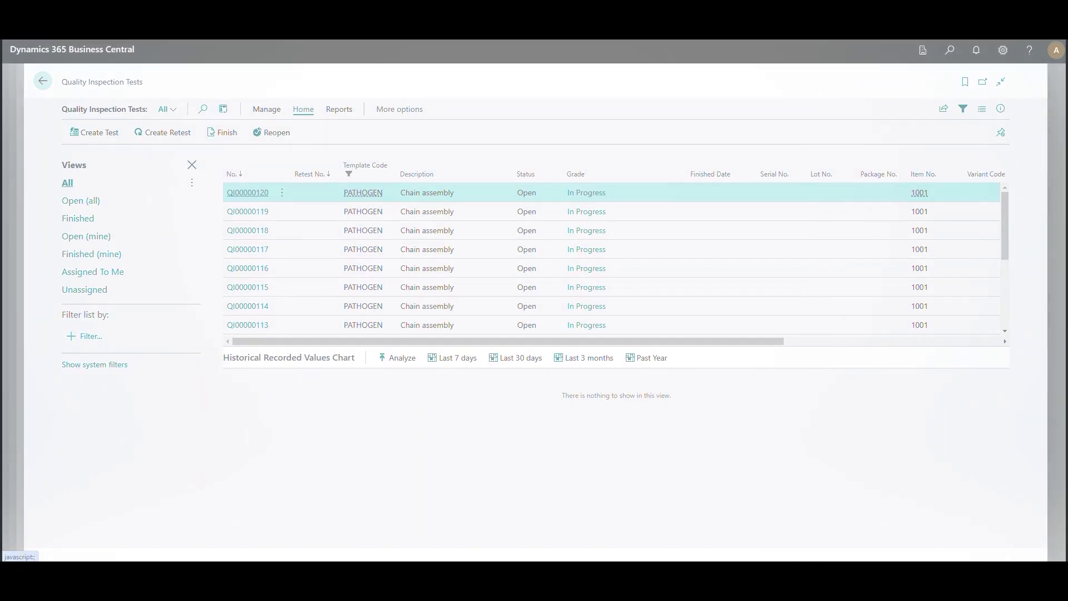